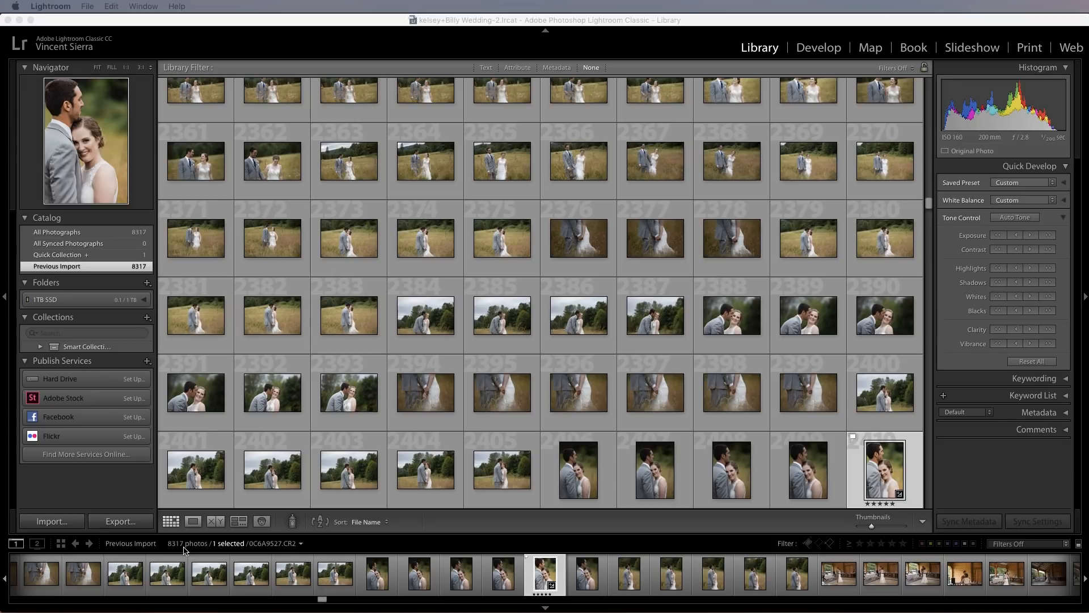
pyautogui.click(162, 44)
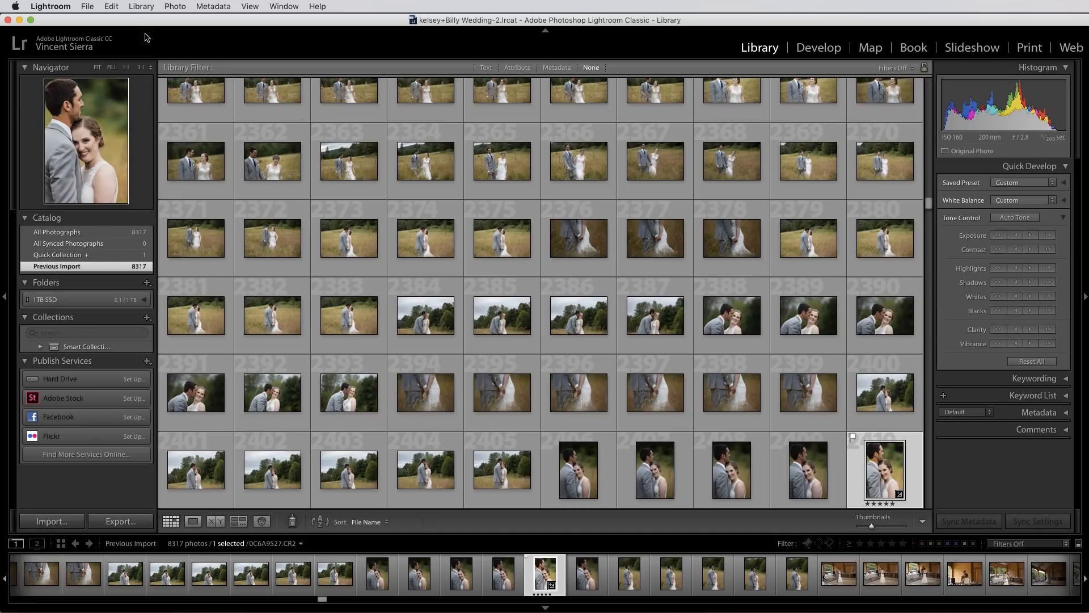
pyautogui.click(90, 6)
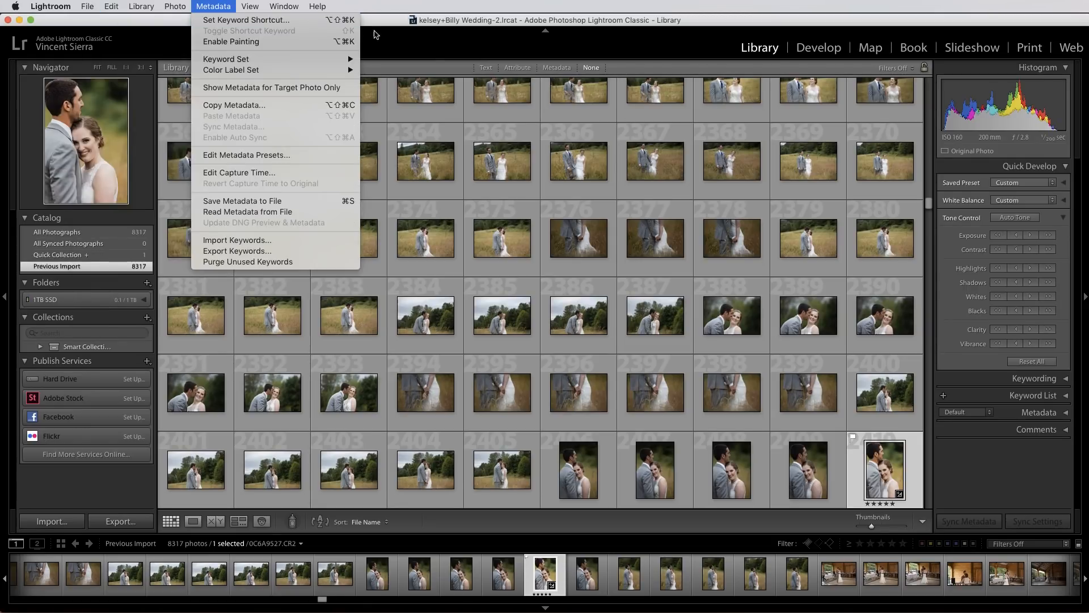
pyautogui.click(435, 40)
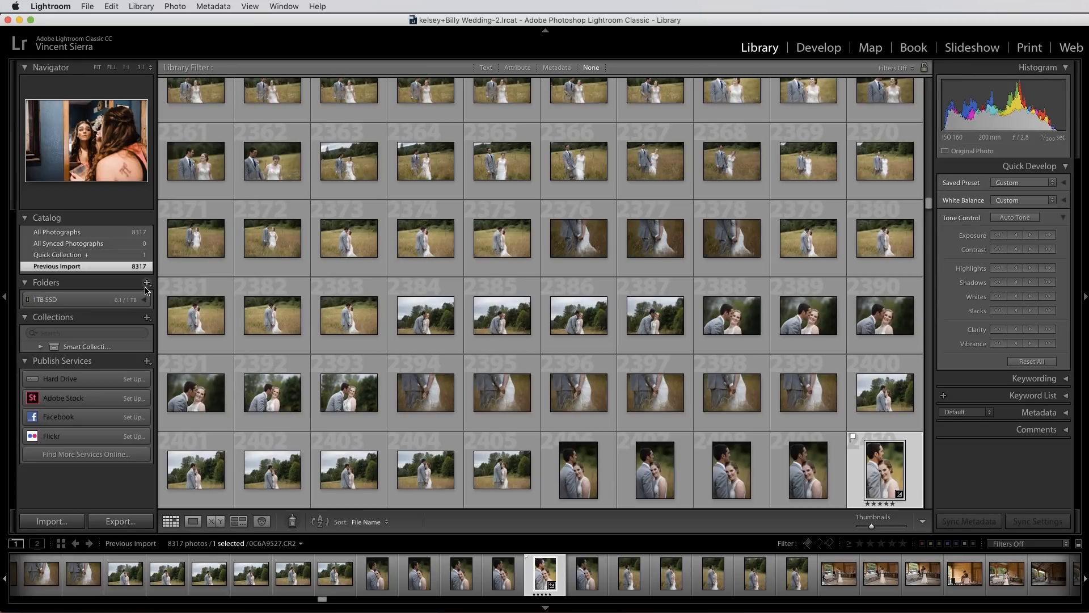
# Set up a new catalog named fashion_fall_111717 with 1TB SSD as its save location
pyautogui.click(91, 6)
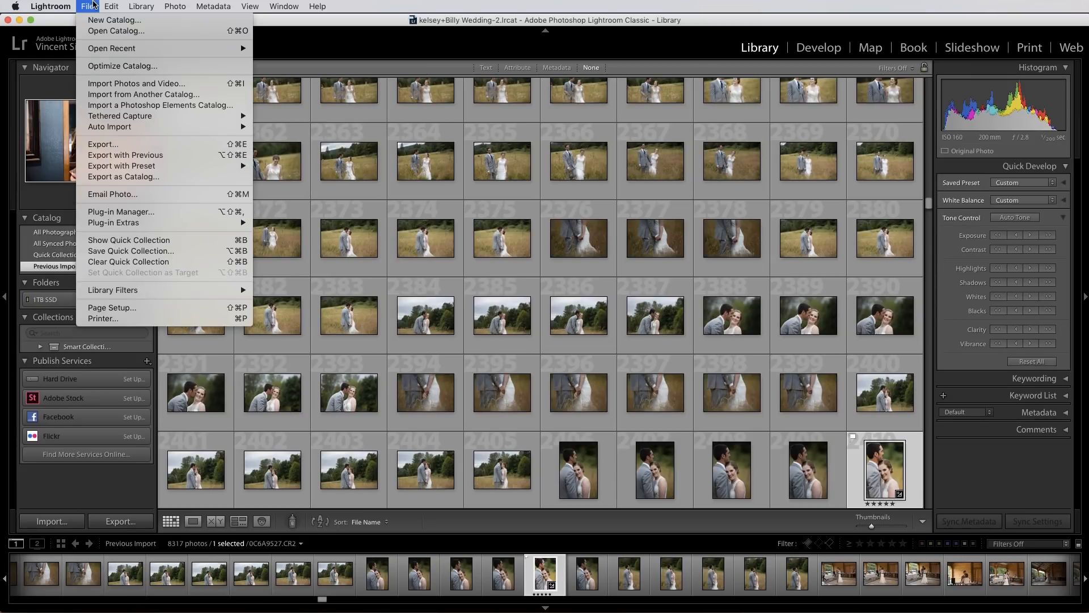
pyautogui.click(102, 23)
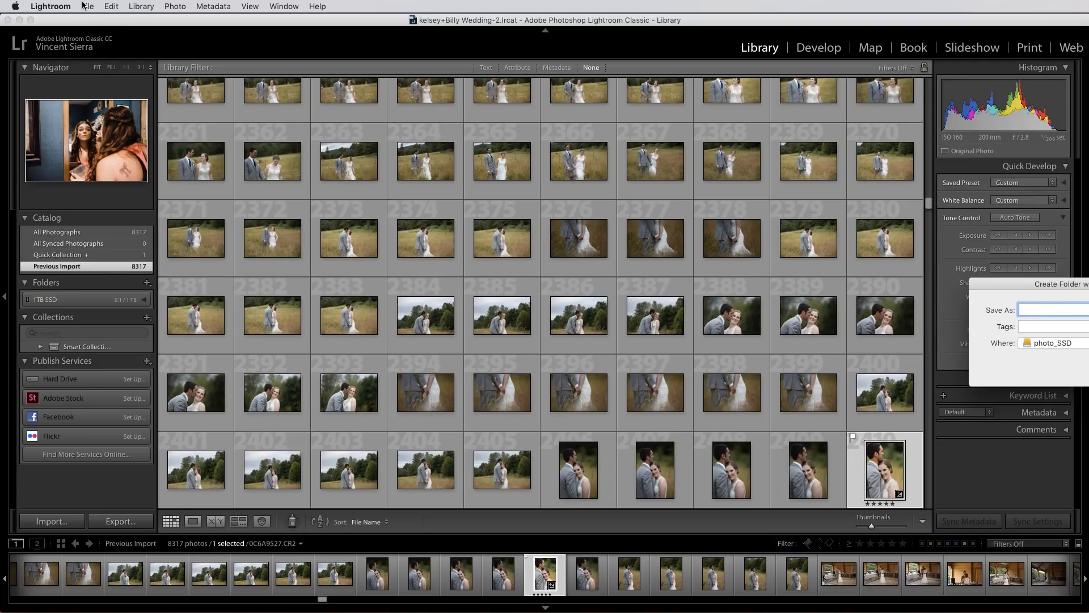
pyautogui.click(86, 6)
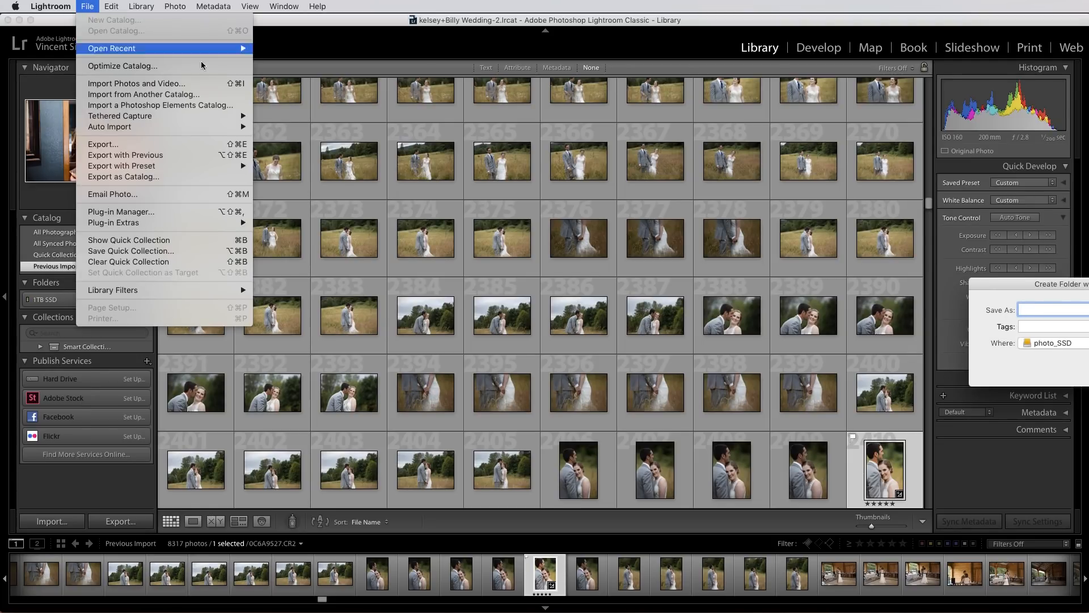
pyautogui.click(1050, 312)
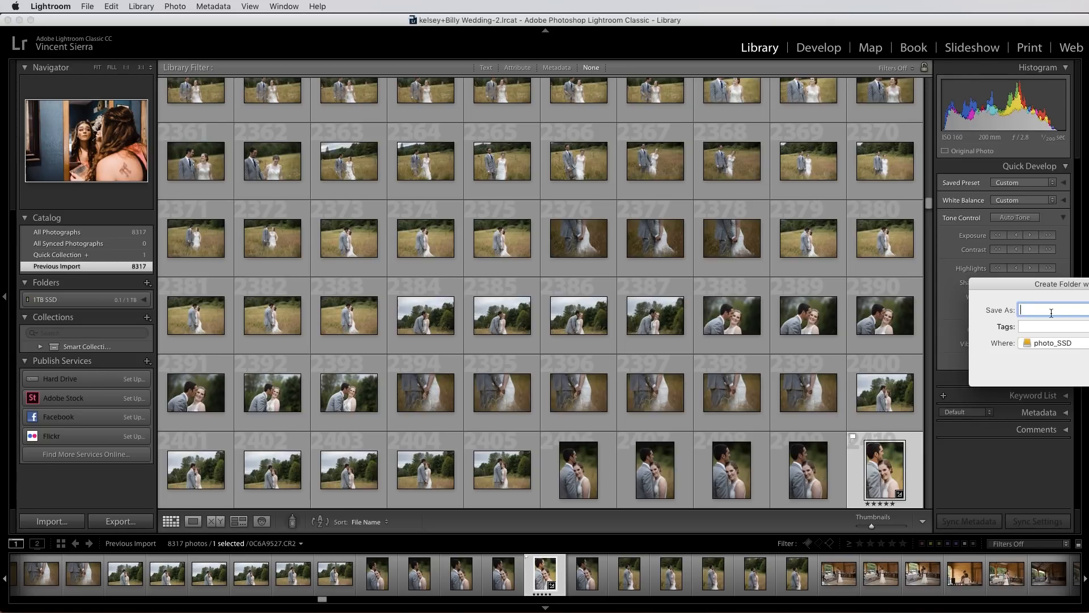
pyautogui.write('fashion_fall_1117')
pyautogui.press('BackSpace')
pyautogui.press('BackSpace')
pyautogui.write('1717')
pyautogui.click(1084, 344)
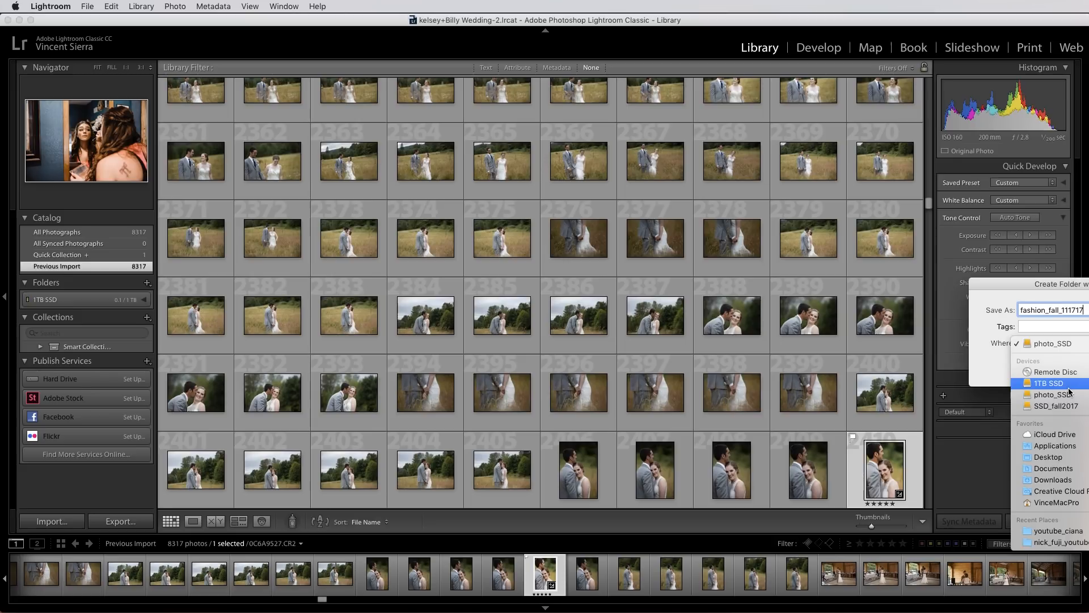
pyautogui.click(1068, 387)
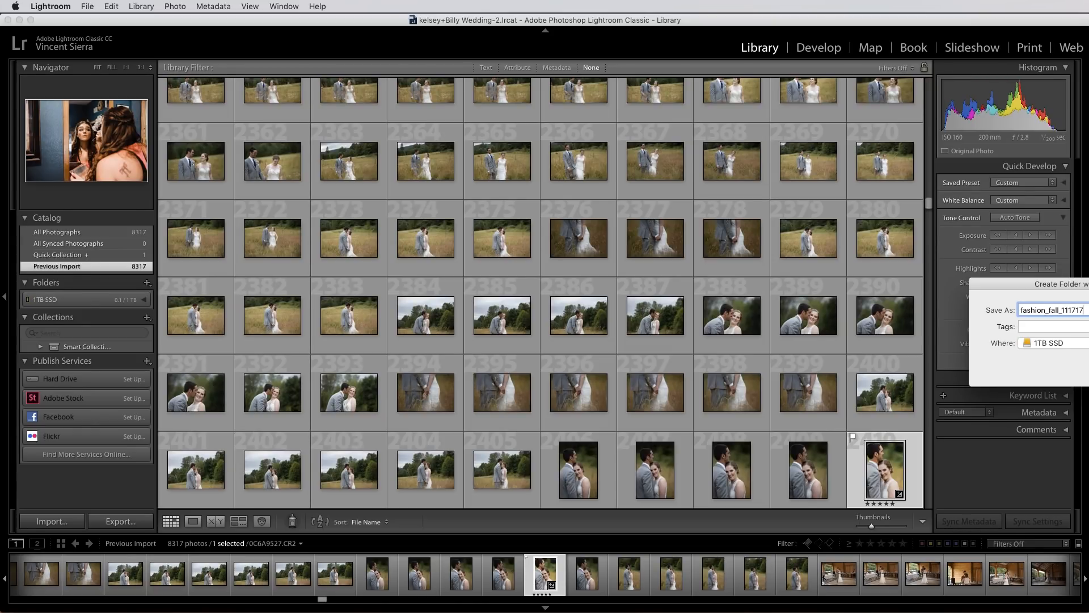
# Bring the new catalog dialog fully into view, check its list of save locations, and cancel the catalog's creation
pyautogui.moveTo(1088, 287); pyautogui.dragTo(962, 285)
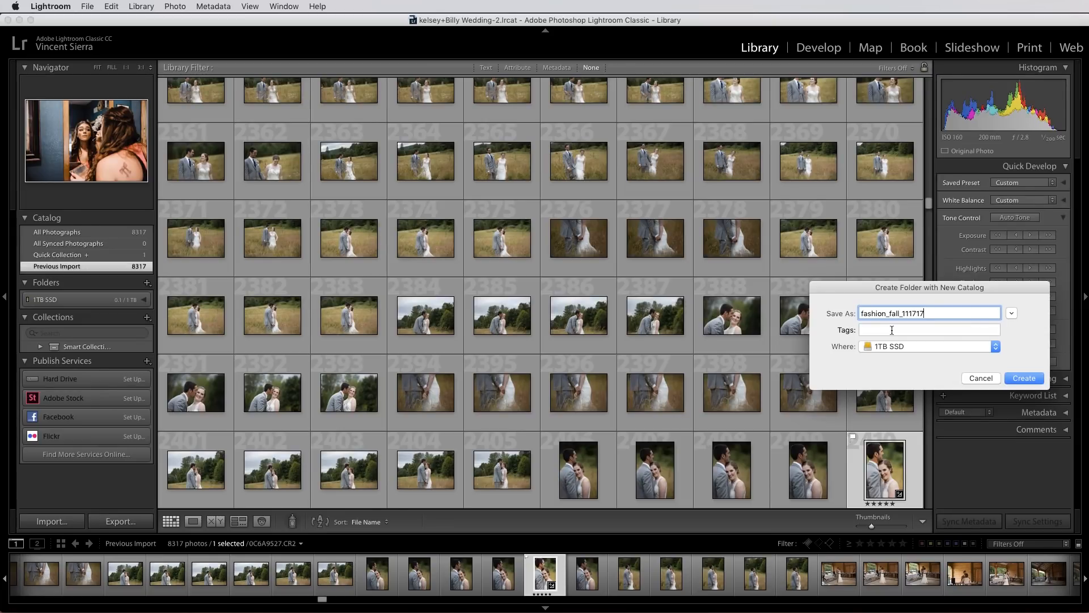
pyautogui.click(893, 351)
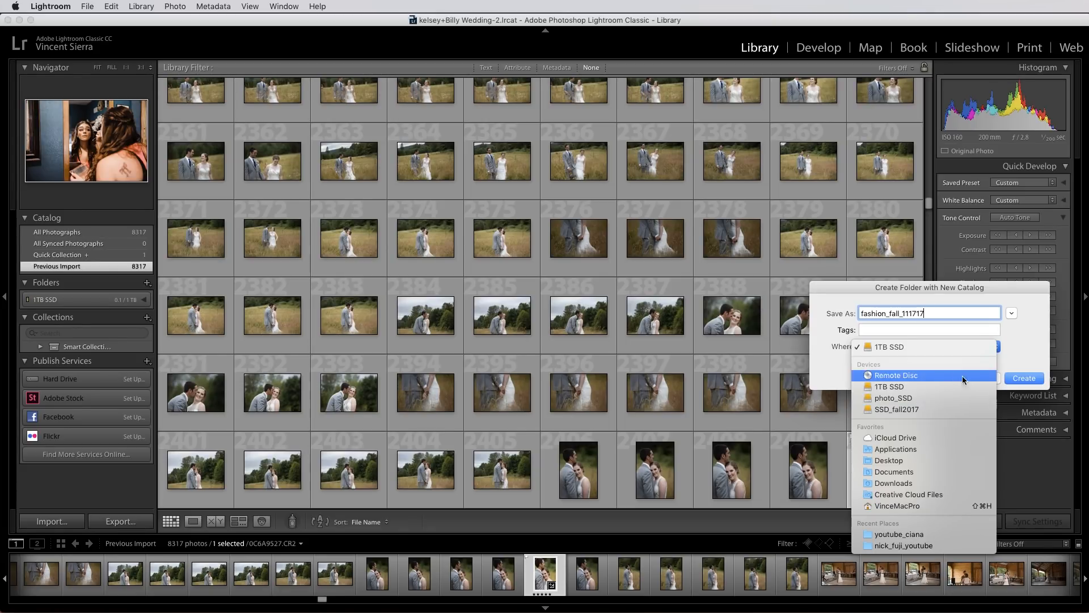
pyautogui.click(1034, 352)
pyautogui.click(977, 378)
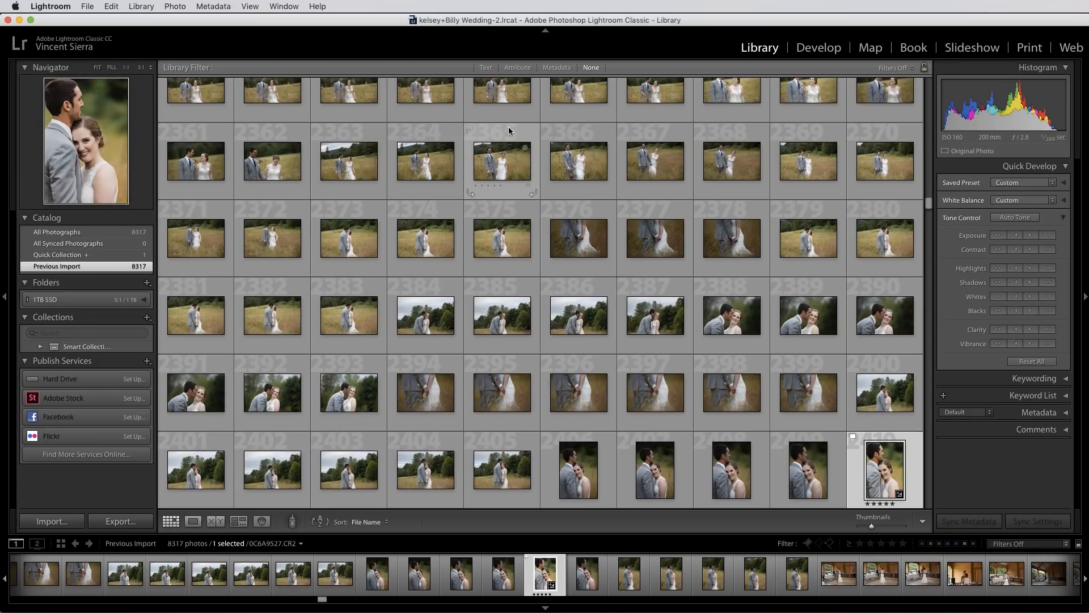
# Reopen the new catalog dialog, examine which drives are offered as save locations, and cancel it
pyautogui.click(90, 5)
pyautogui.click(114, 20)
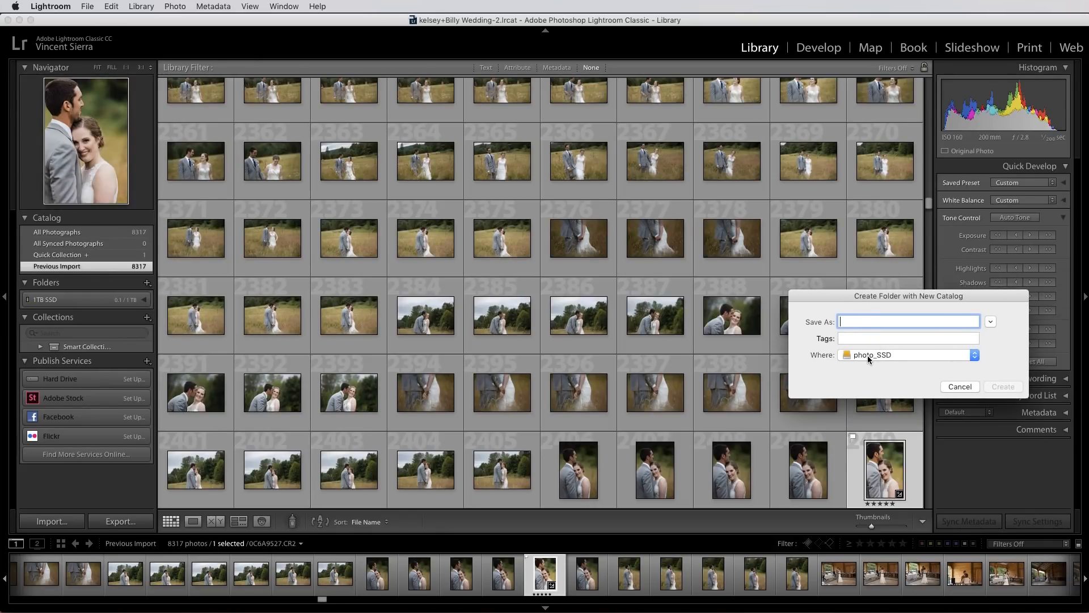
pyautogui.click(919, 358)
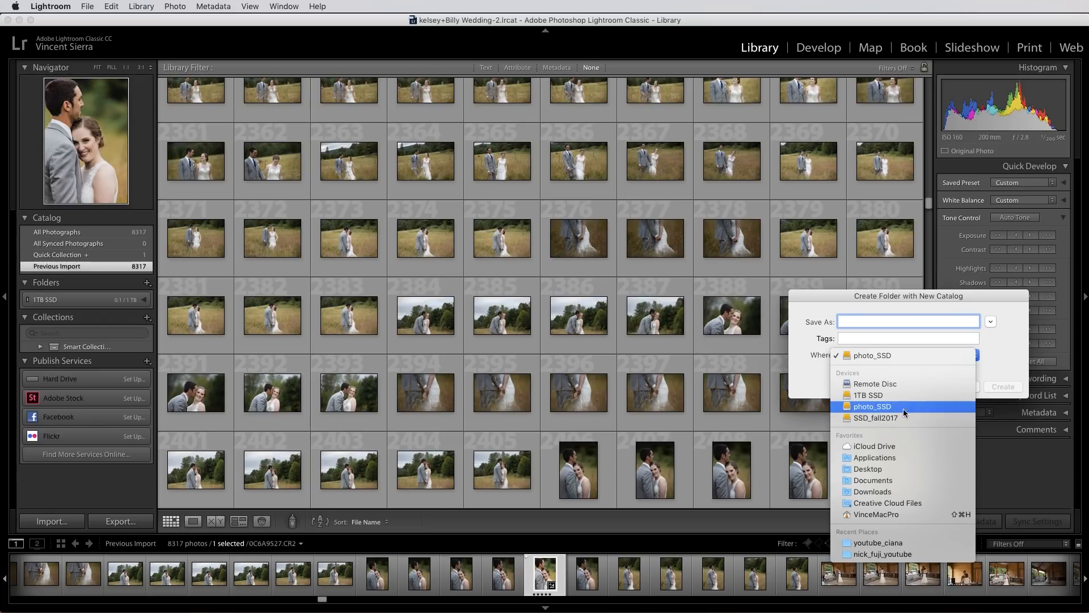
pyautogui.click(1002, 363)
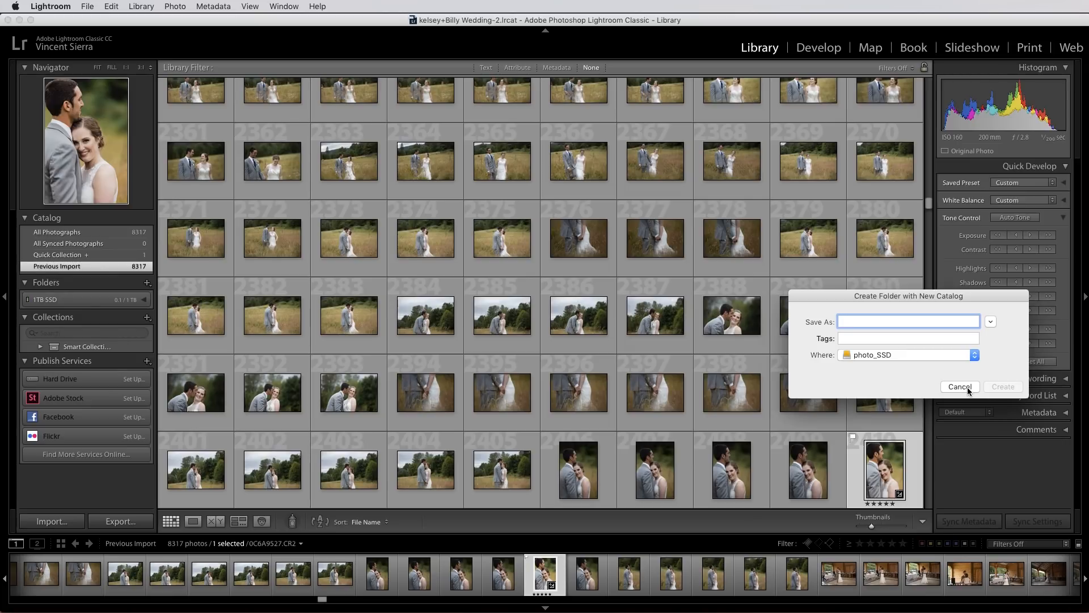
pyautogui.click(959, 386)
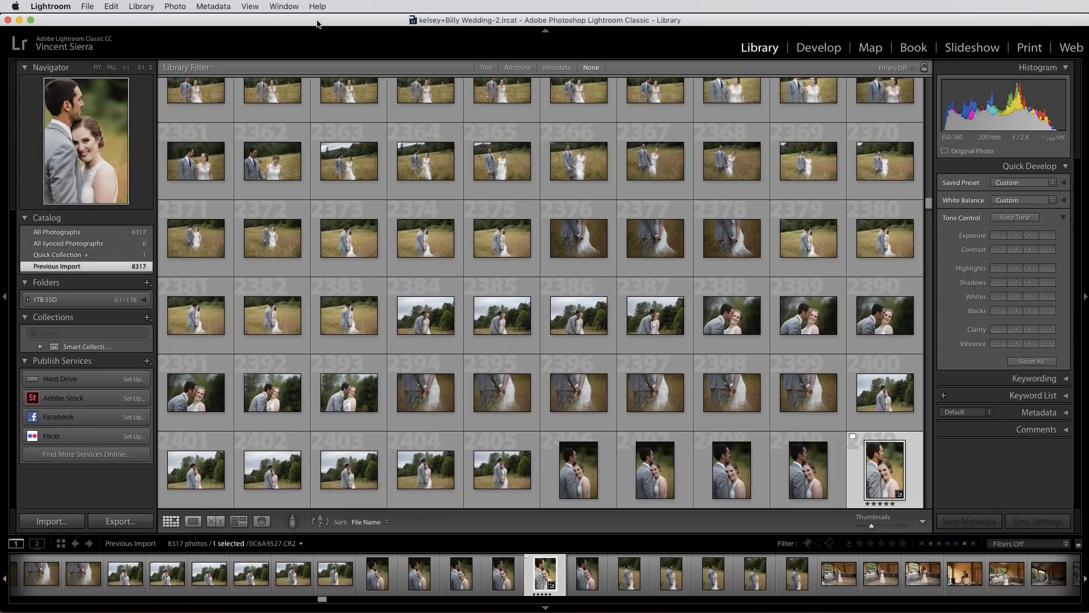
pyautogui.click(87, 7)
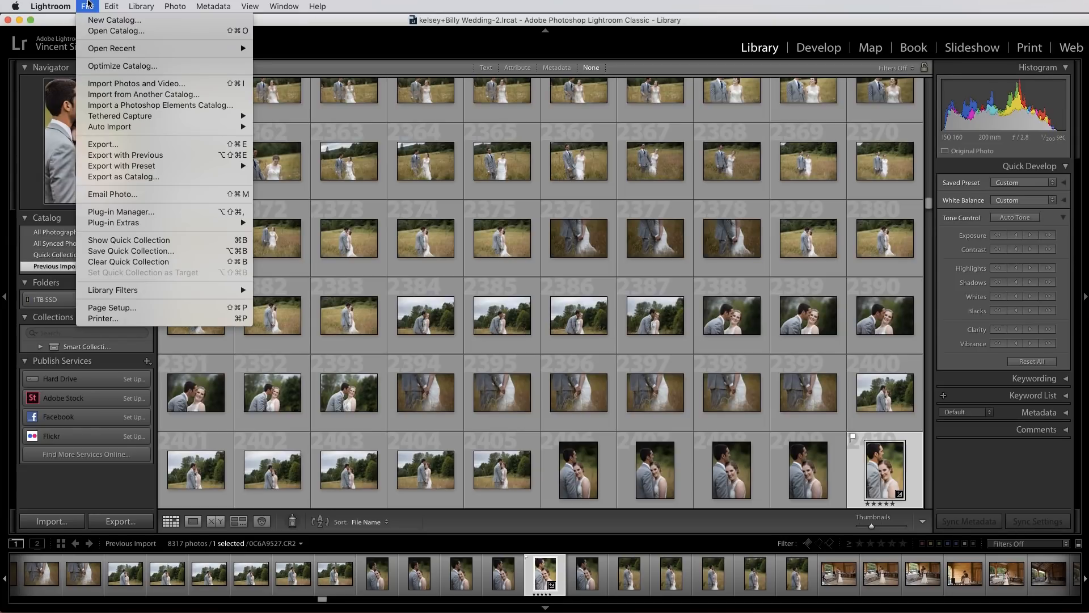
pyautogui.click(351, 41)
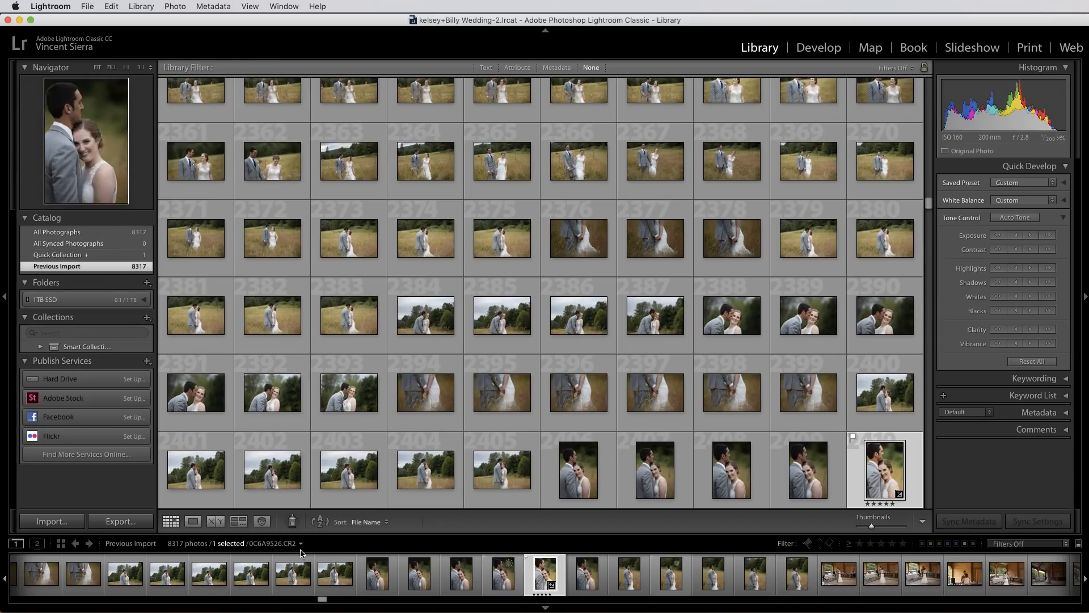
# Open the first photo of the previous import in the Develop module
pyautogui.moveTo(323, 599); pyautogui.dragTo(4, 594)
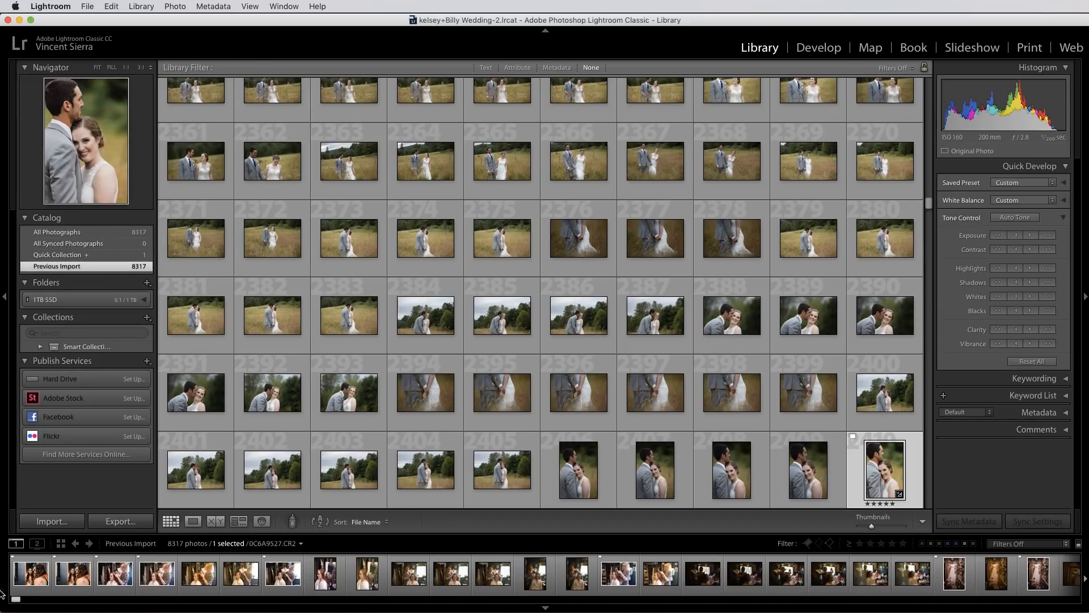
pyautogui.click(818, 48)
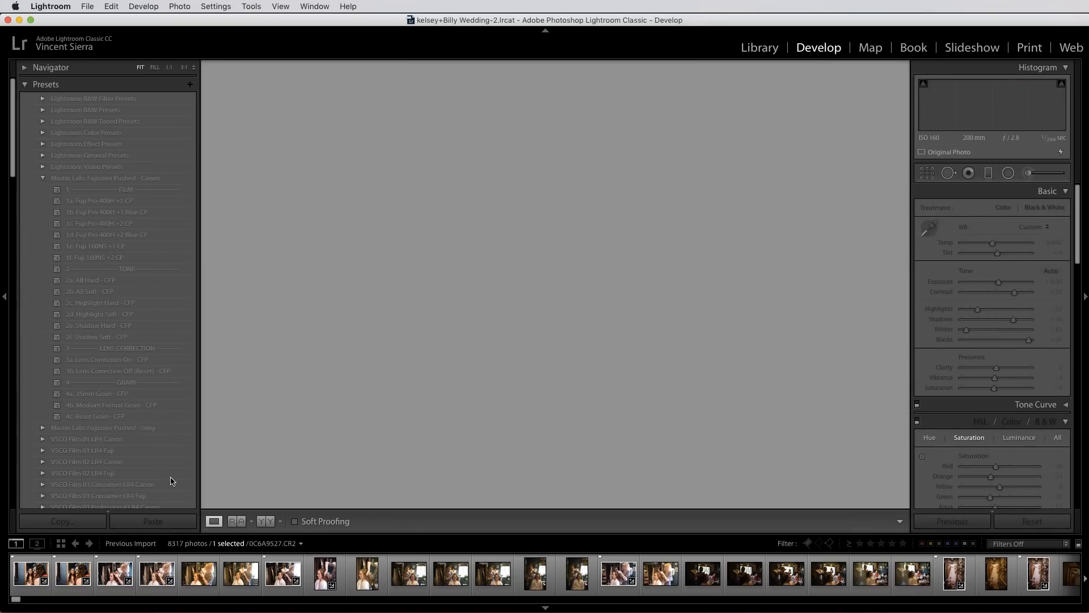
pyautogui.click(34, 554)
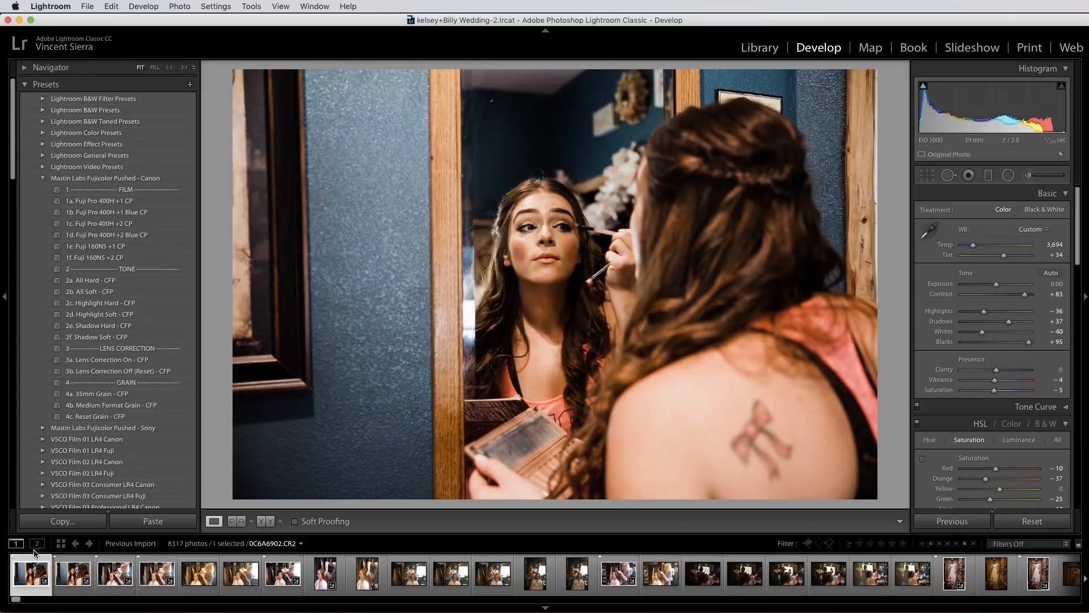
# Advance through the opening photos one by one in the Develop module, examining how quickly each one loads
pyautogui.press('Right')
pyautogui.press('Right')
pyautogui.press('Right')
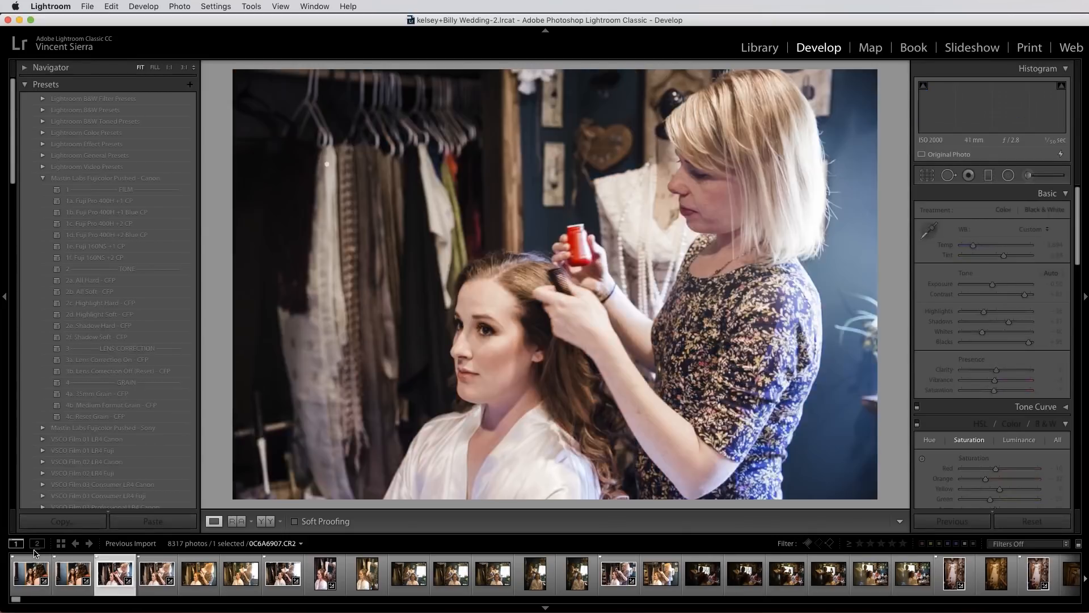
pyautogui.press('Right')
pyautogui.press('Right')
pyautogui.press('Right')
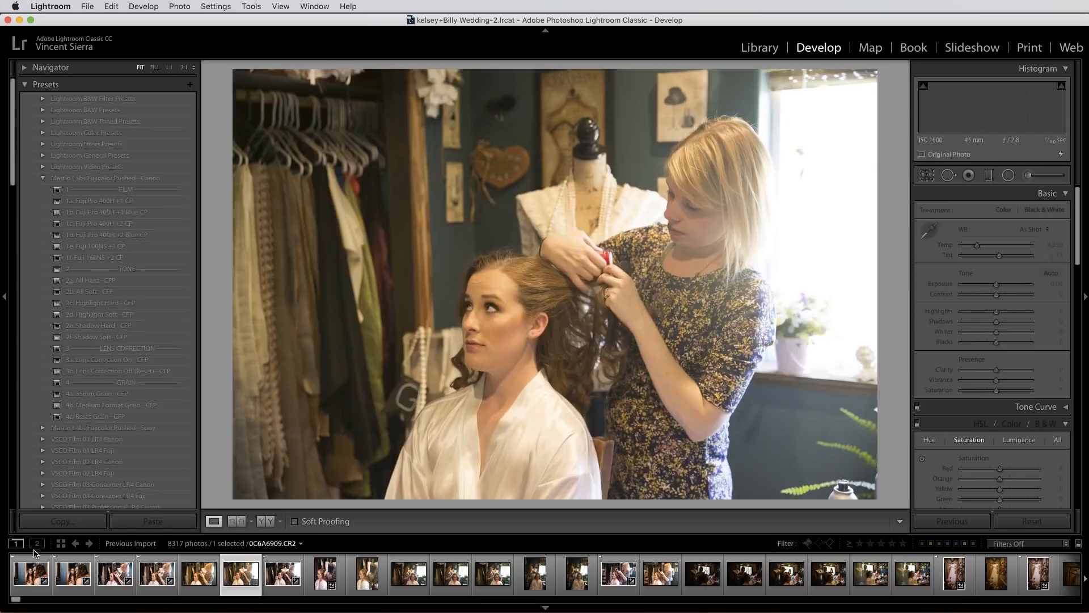
pyautogui.press('Right')
pyautogui.press('Right')
pyautogui.press('Right')
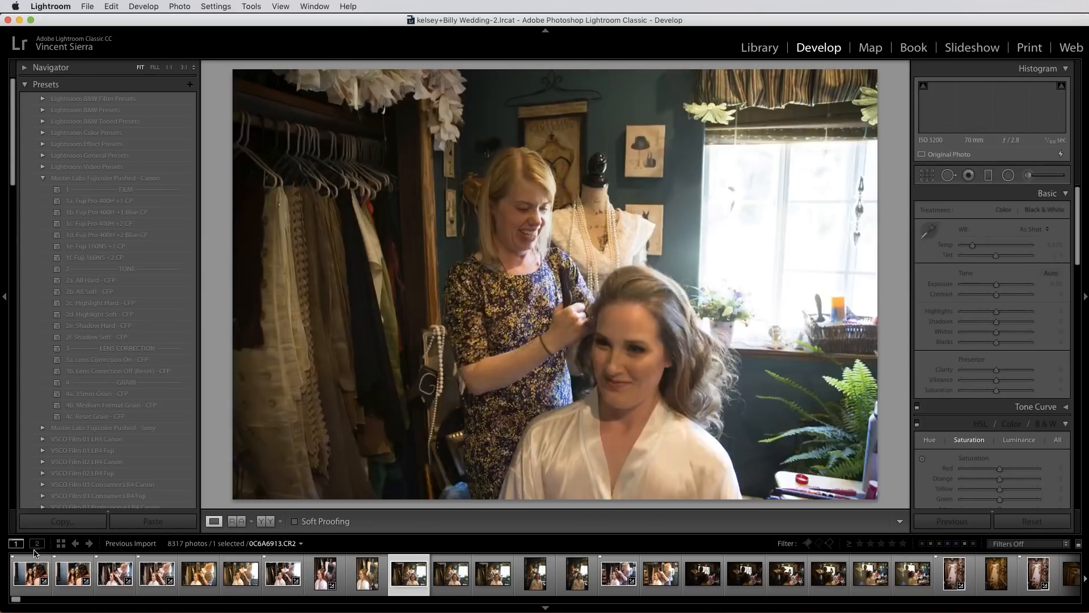
pyautogui.press('Right')
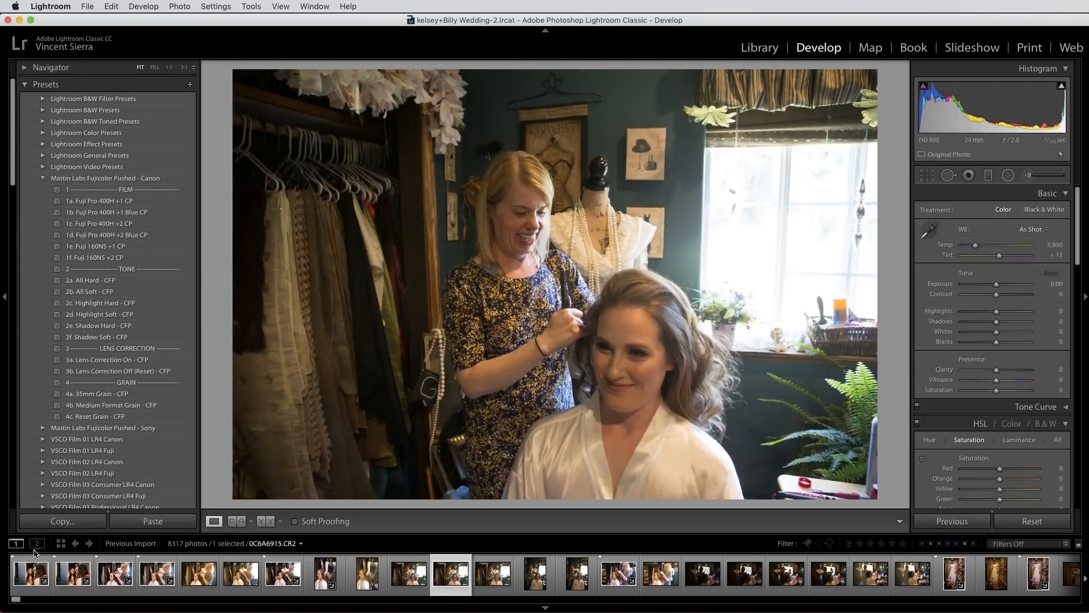
pyautogui.press('Right')
pyautogui.press('Right')
pyautogui.press('Right')
pyautogui.press('Right')
pyautogui.press('Right')
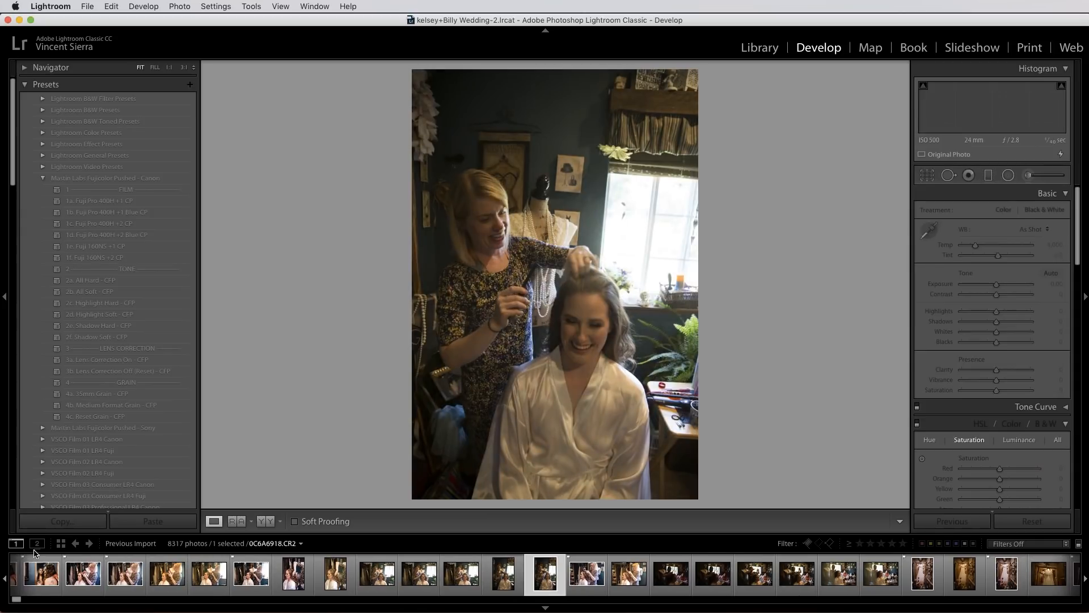
pyautogui.press('Right')
pyautogui.press('Right')
pyautogui.press('Right')
pyautogui.press('Right')
pyautogui.press('Right')
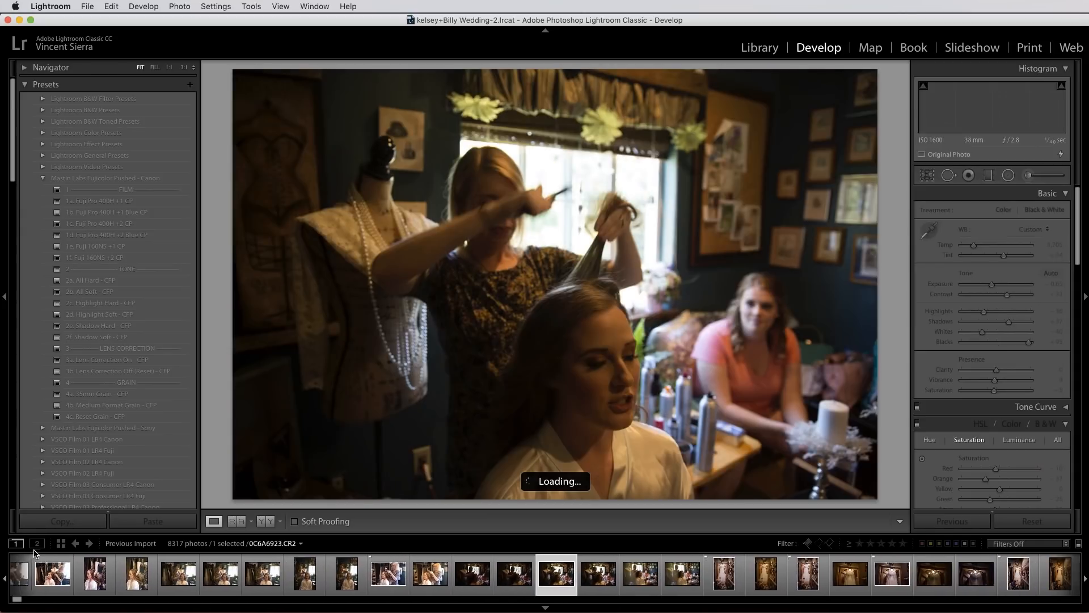
pyautogui.press('Right')
pyautogui.press('Right')
pyautogui.press('Right')
pyautogui.press('Right')
pyautogui.press('Right')
pyautogui.press('Right')
pyautogui.press('Right')
pyautogui.press('Right')
pyautogui.press('Right')
pyautogui.press('Right')
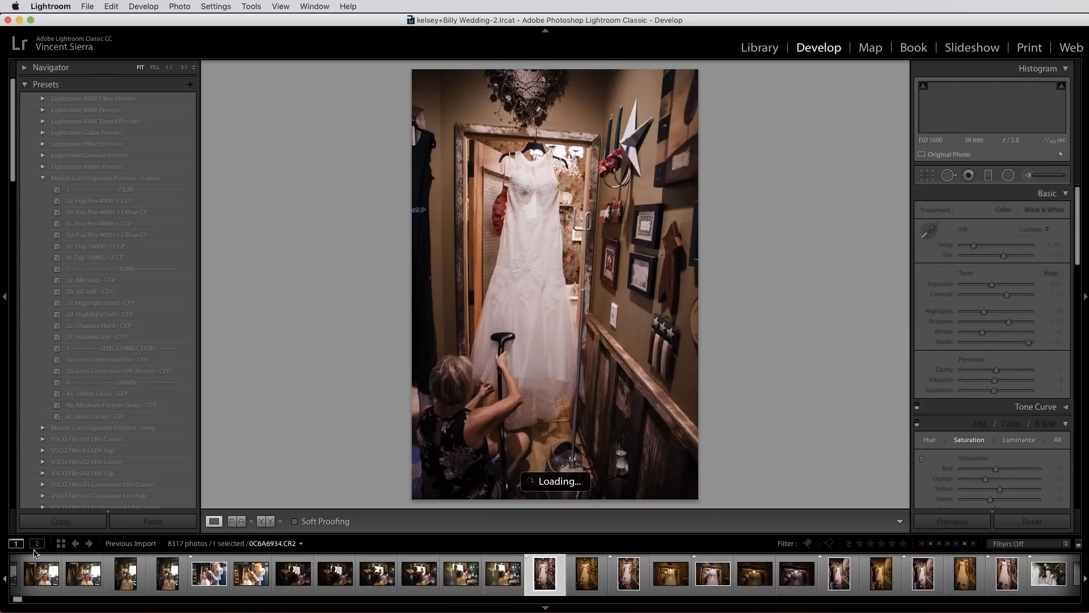
pyautogui.press('Right')
pyautogui.press('Right')
pyautogui.press('Right')
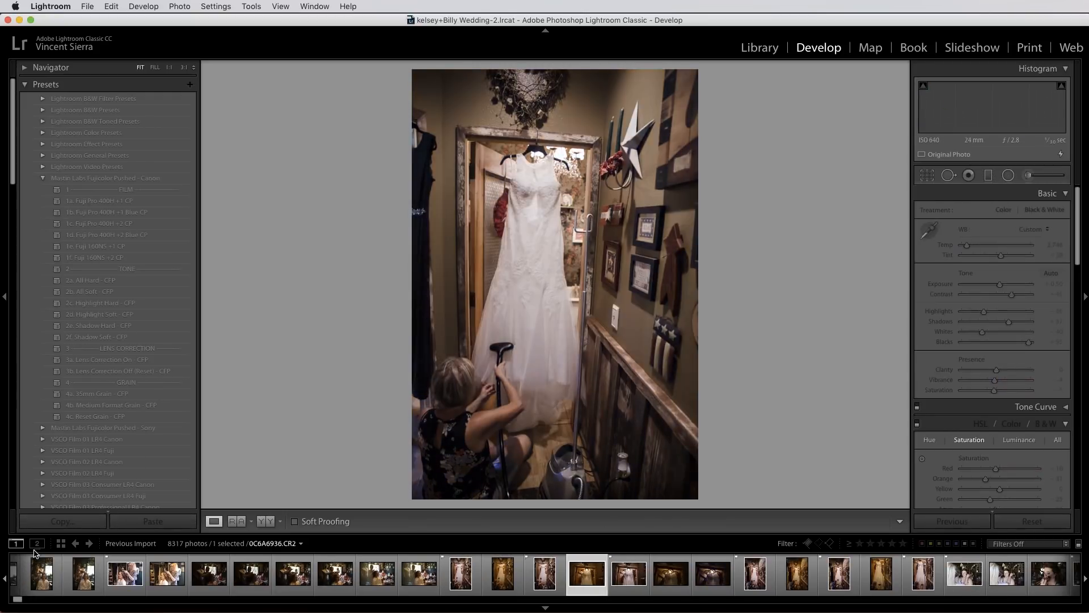
pyautogui.press('Right')
pyautogui.press('Right')
pyautogui.press('Right')
pyautogui.press('Right')
pyautogui.press('Right')
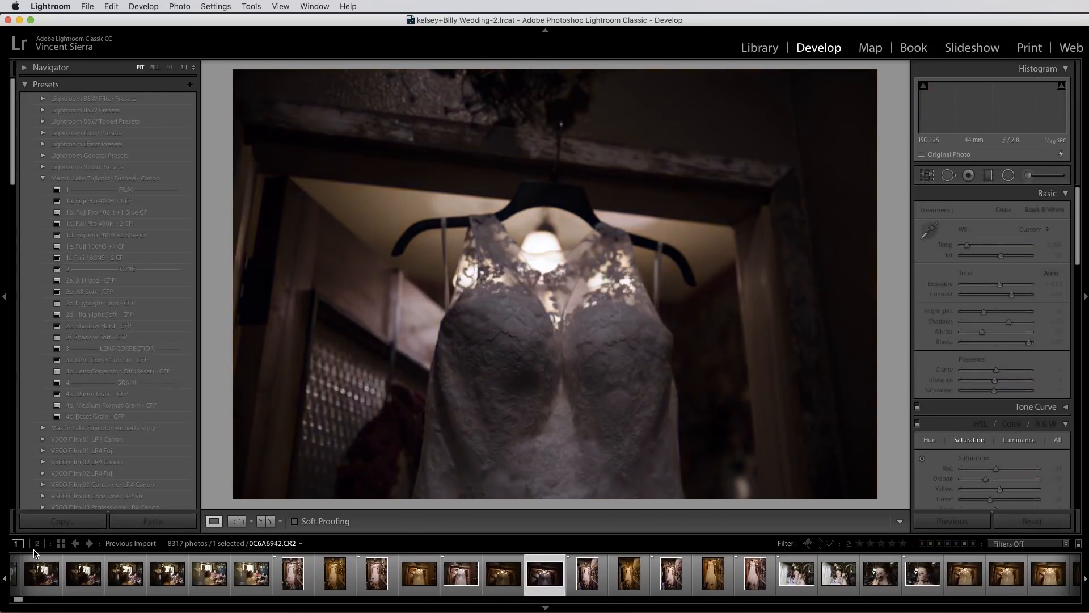
pyautogui.press('Right')
pyautogui.press('Right')
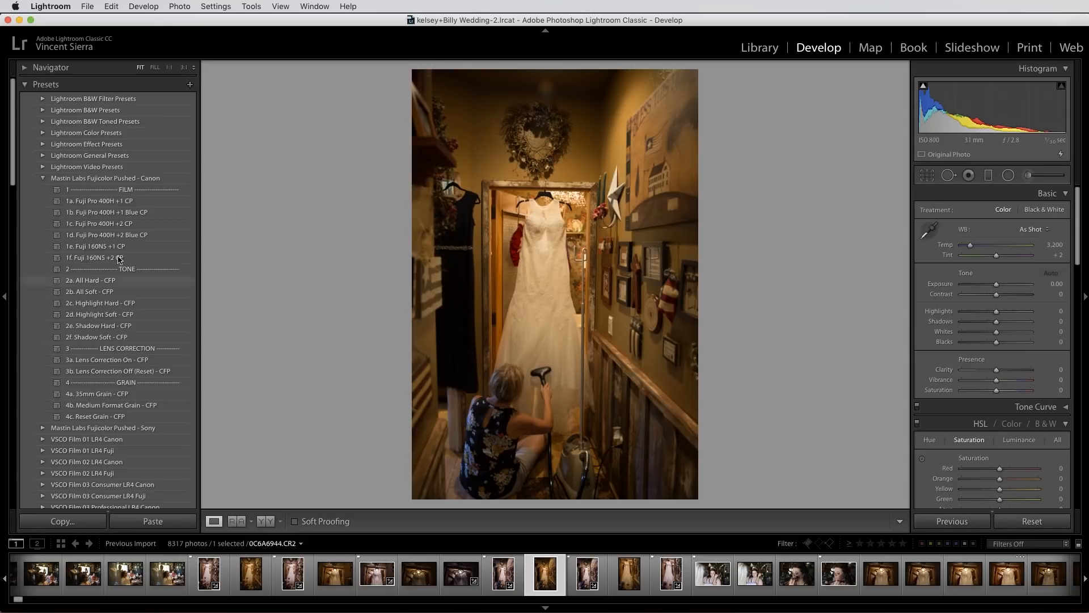
# Return to the Library module and select the first photo of the import
pyautogui.click(760, 47)
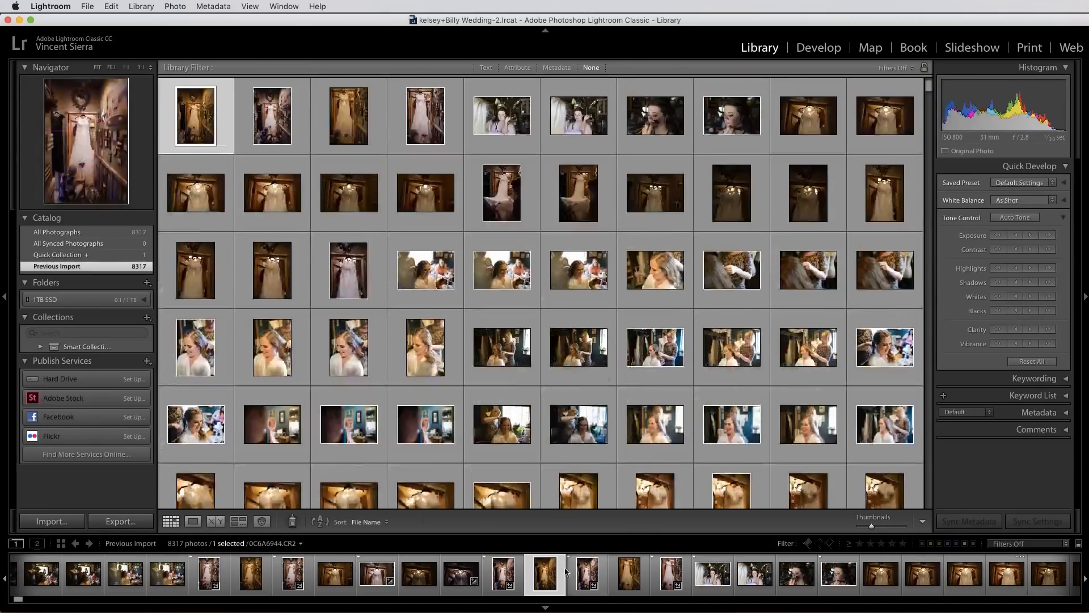
pyautogui.hscroll(-10, 458, 587)
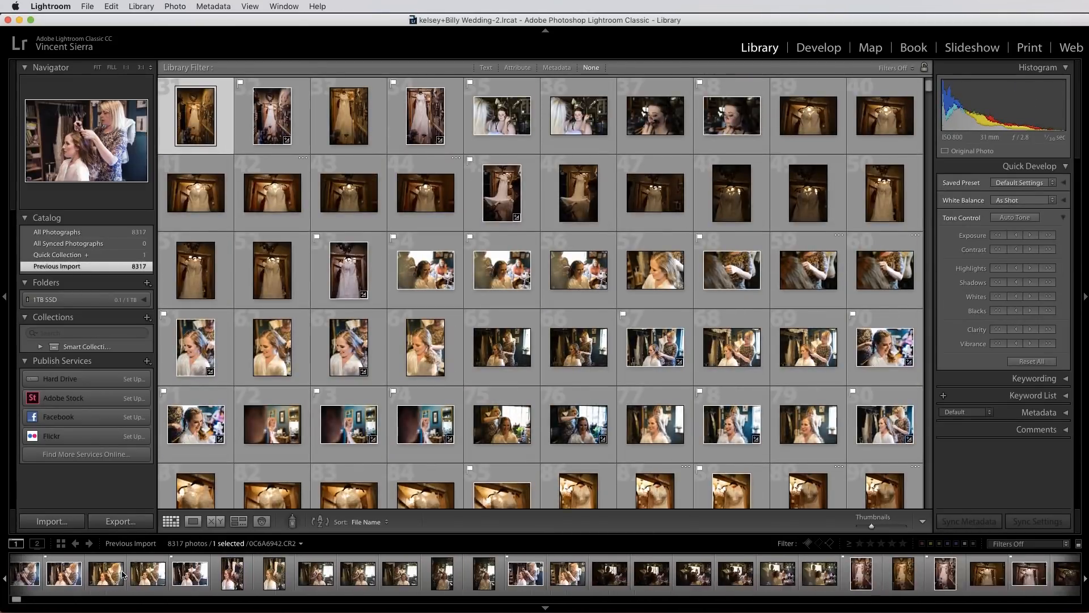
pyautogui.click(28, 570)
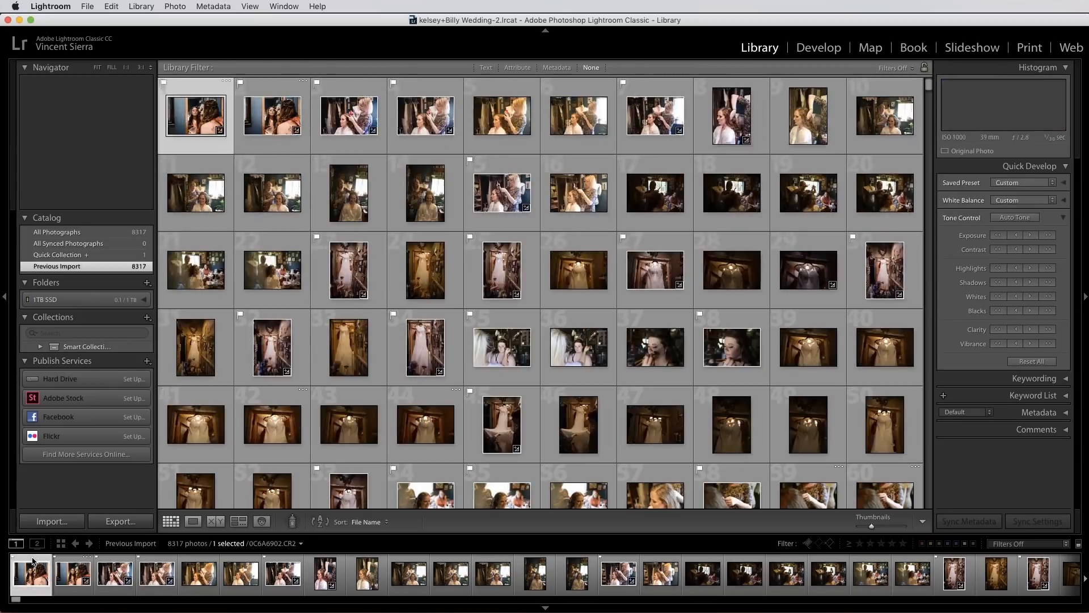
# Move forward through the first photos in the Library grid and back to the first one, checking how fast they display
pyautogui.press('Right')
pyautogui.press('Right')
pyautogui.press('Right')
pyautogui.press('Right')
pyautogui.press('Right')
pyautogui.press('Right')
pyautogui.press('Right')
pyautogui.press('Right')
pyautogui.press('Left')
pyautogui.press('Left')
pyautogui.press('Left')
pyautogui.press('Left')
pyautogui.press('Left')
pyautogui.press('Left')
pyautogui.press('Left')
pyautogui.press('Left')
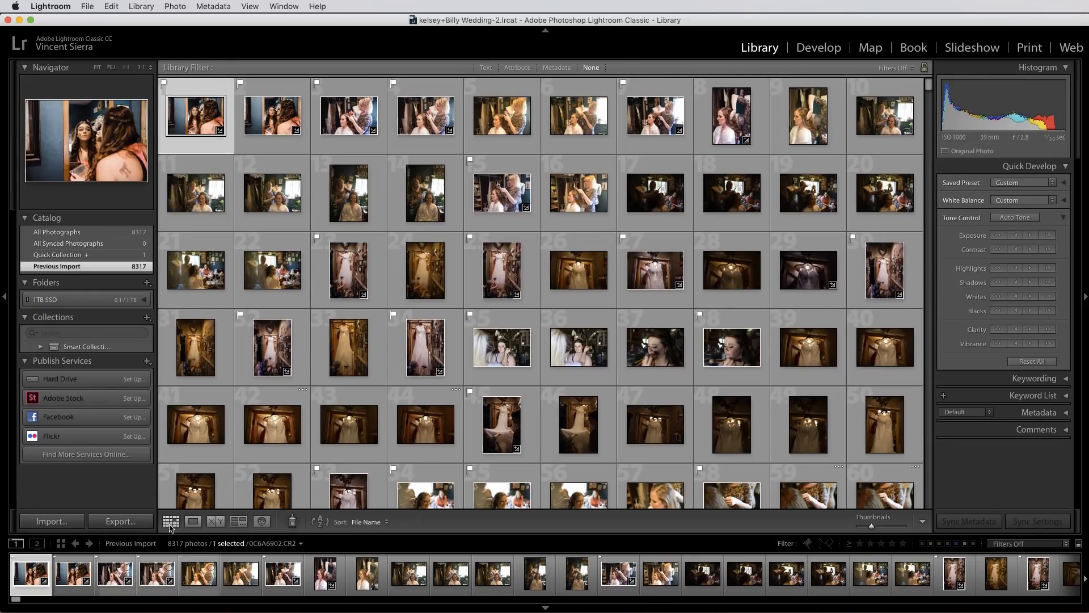
# Switch to Loupe view, advance rapidly through the opening photos and return to the first one, checking how quickly they display
pyautogui.click(192, 524)
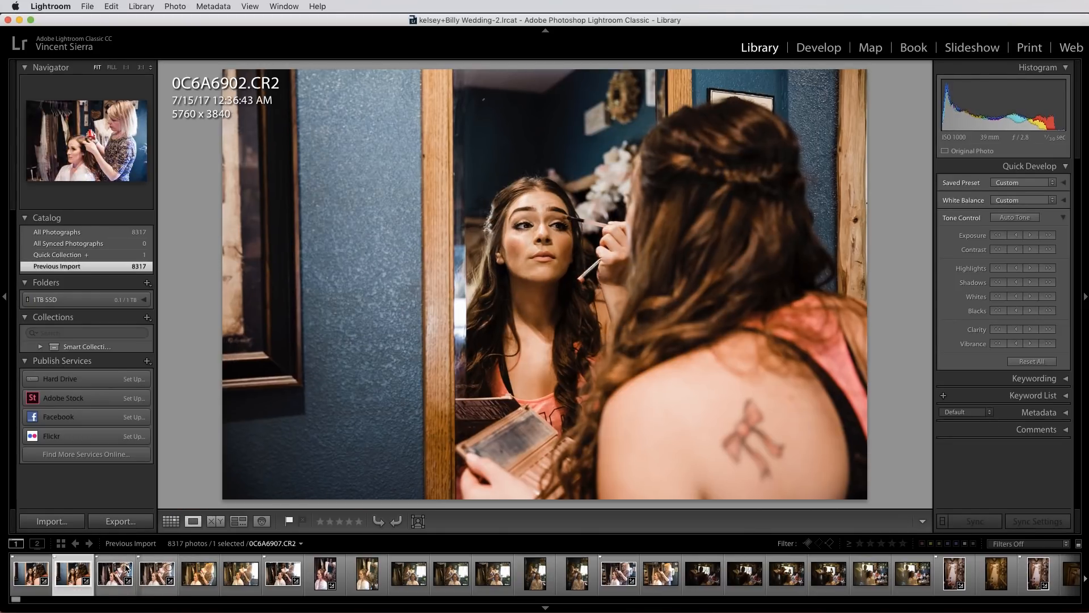
pyautogui.press('Right')
pyautogui.press('Right')
pyautogui.press('Right')
pyautogui.press('Right')
pyautogui.press('Right')
pyautogui.press('Right')
pyautogui.press('Right')
pyautogui.press('Right')
pyautogui.press('Right')
pyautogui.press('Right')
pyautogui.press('Right')
pyautogui.press('Right')
pyautogui.press('Right')
pyautogui.press('Right')
pyautogui.press('Right')
pyautogui.press('Right')
pyautogui.press('Right')
pyautogui.press('Right')
pyautogui.press('Right')
pyautogui.press('Right')
pyautogui.press('Right')
pyautogui.press('Right')
pyautogui.press('Right')
pyautogui.press('Right')
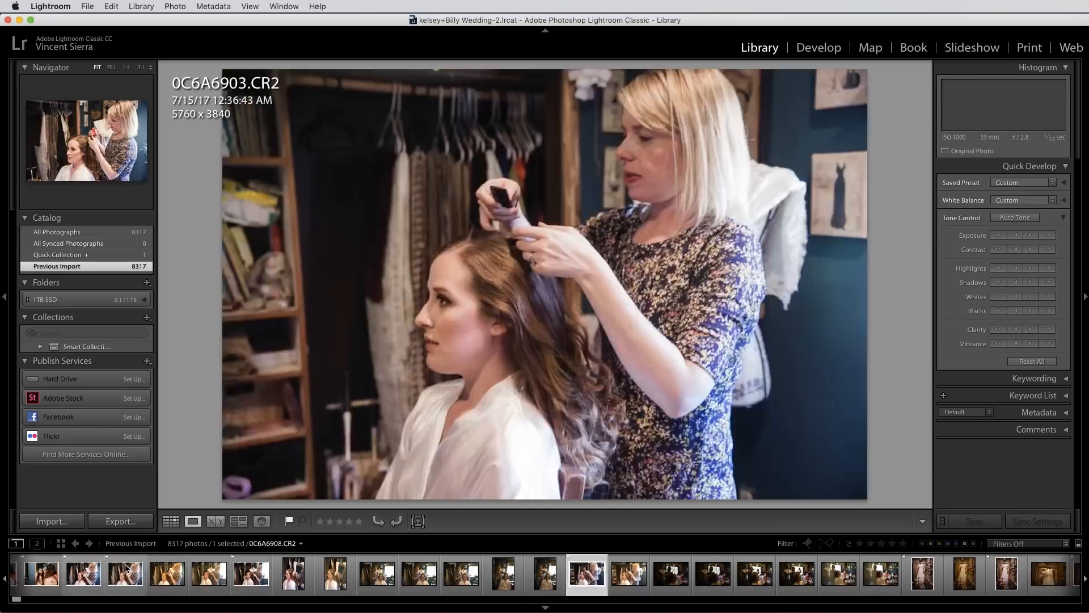
pyautogui.press('Right')
pyautogui.press('Right')
pyautogui.press('Right')
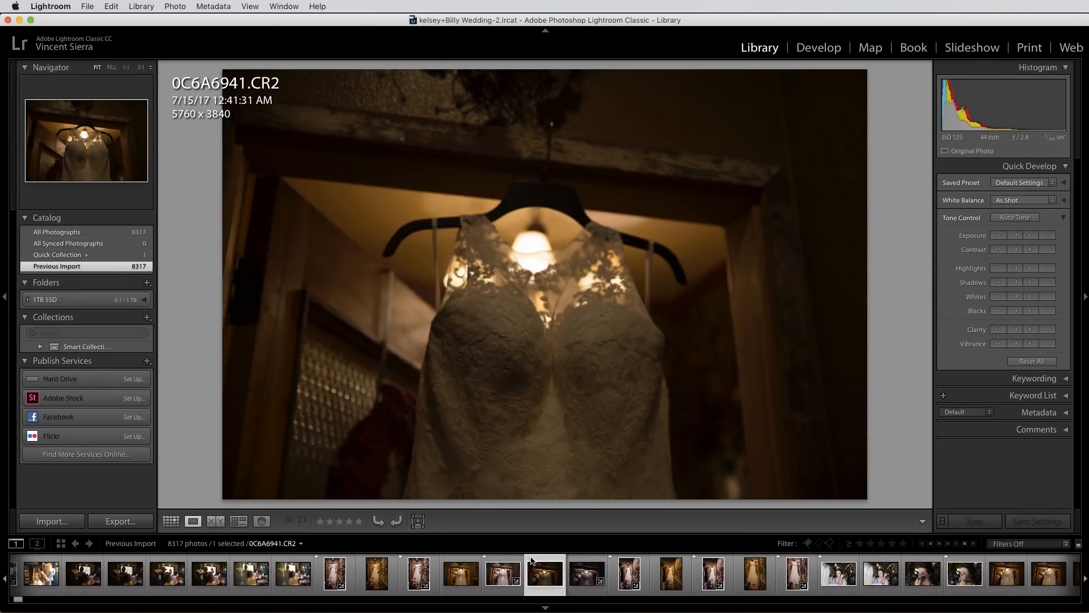
pyautogui.scroll(3, 551, 580)
pyautogui.scroll(3, 551, 579)
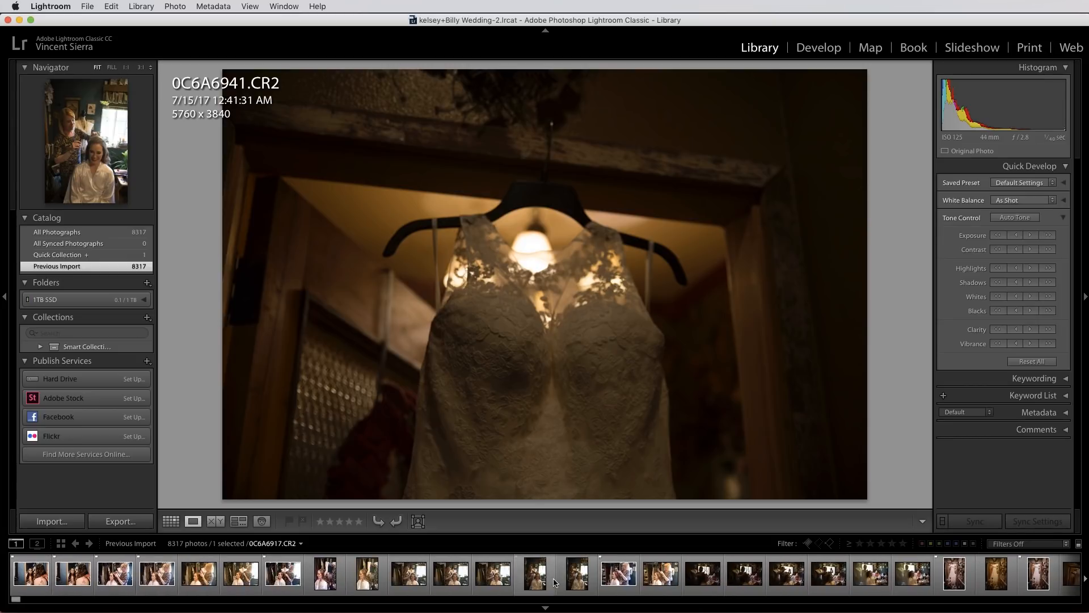
pyautogui.click(38, 561)
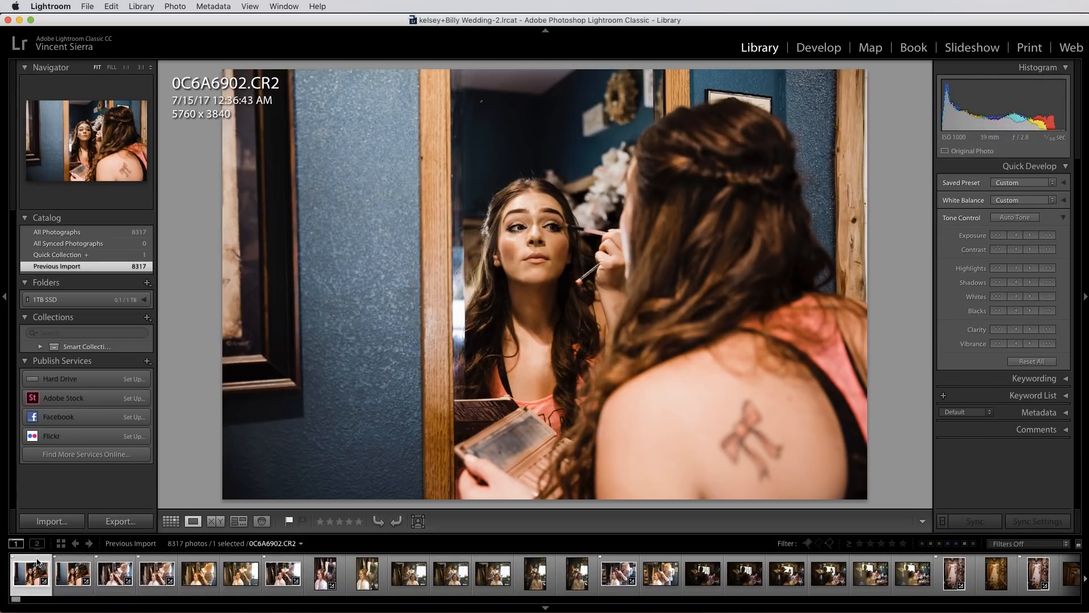
# Filter the filmstrip to Flagged photos and select 2B5A1651.CR2, the five-star shot of the bride alone in the field
pyautogui.click(1020, 544)
pyautogui.click(1019, 552)
pyautogui.scroll(-5, 759, 572)
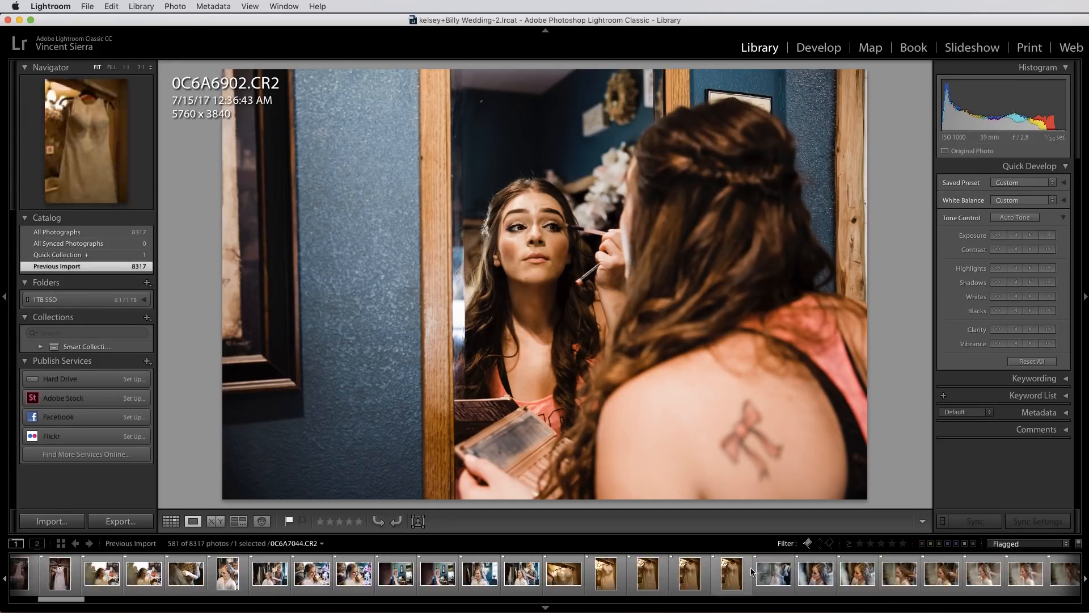
pyautogui.scroll(-10, 759, 573)
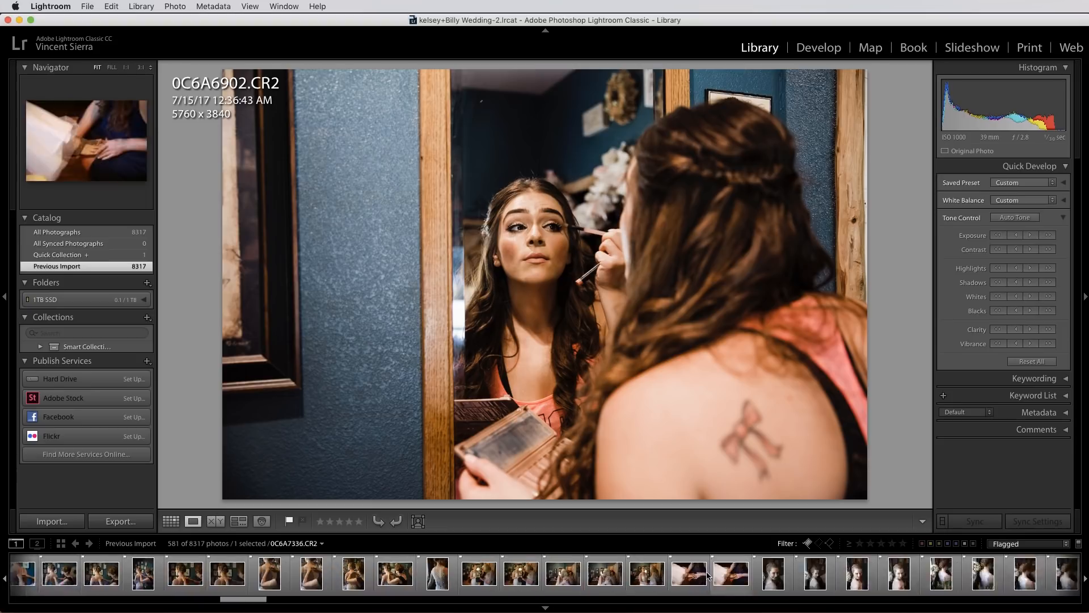
pyautogui.scroll(-10, 664, 570)
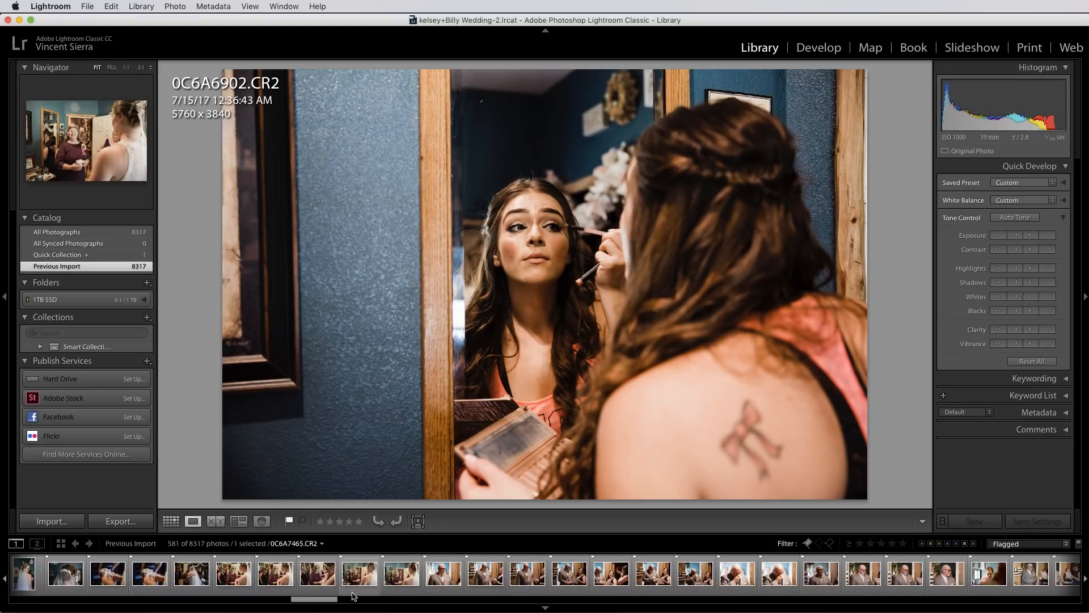
pyautogui.moveTo(326, 601); pyautogui.dragTo(1010, 601)
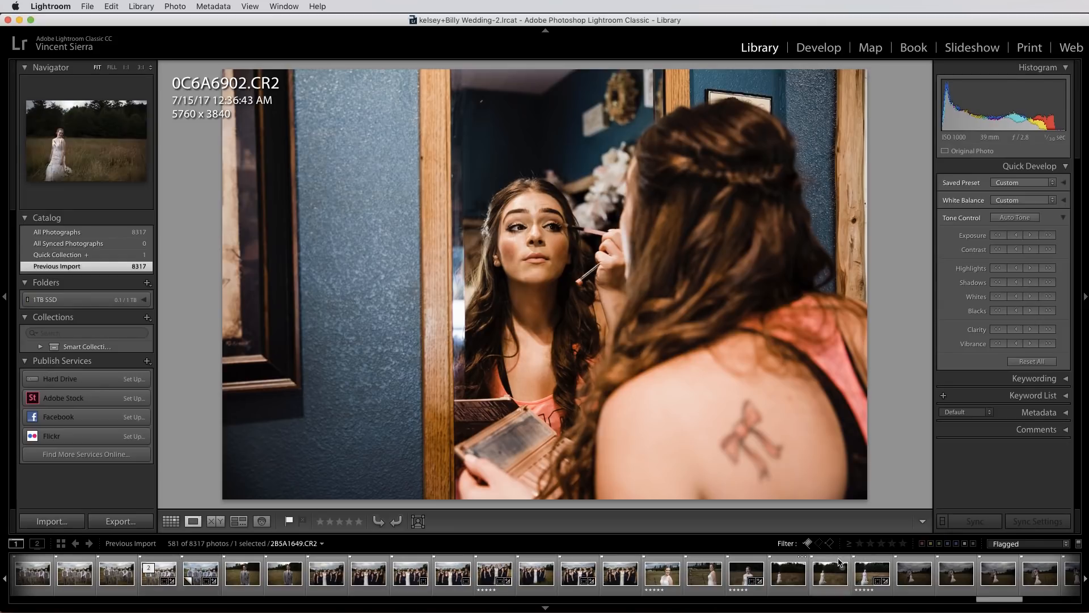
pyautogui.click(880, 562)
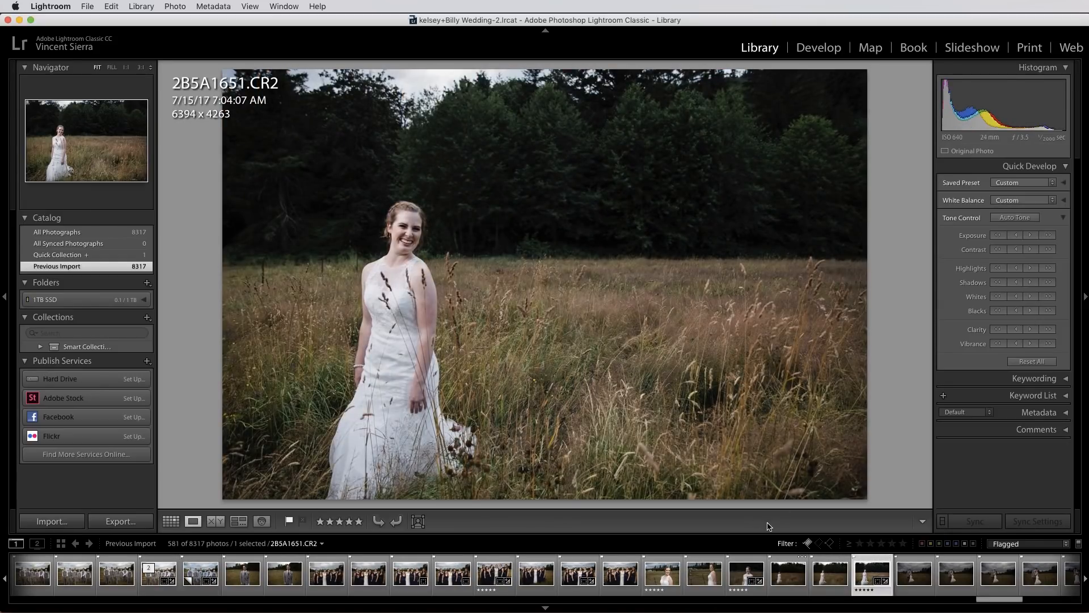
# Open the bride photo in the Develop module and move on through the following flagged photos, examining their loading speed
pyautogui.click(818, 47)
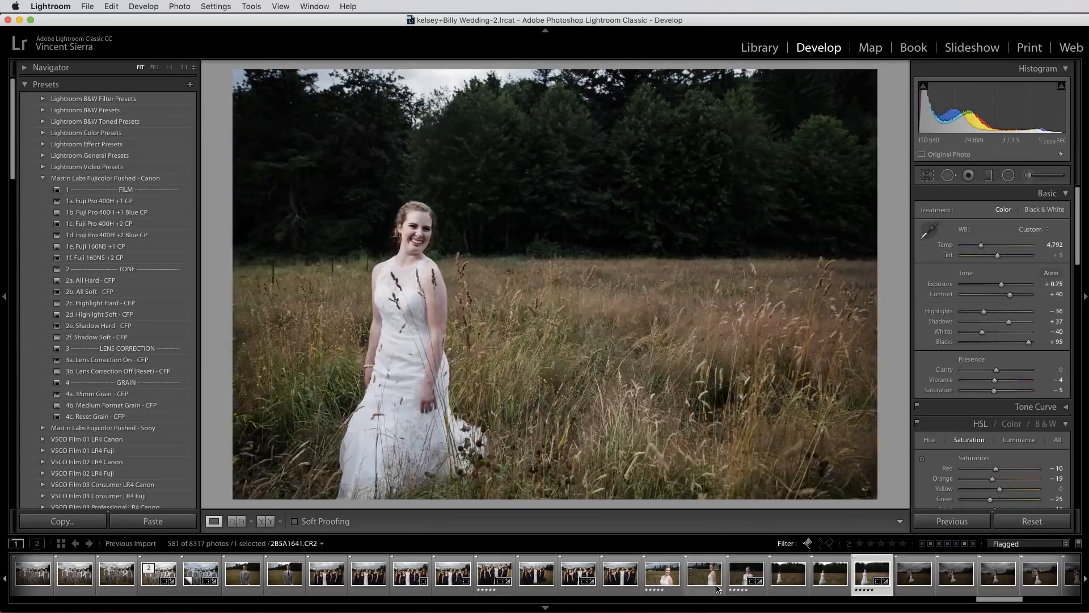
pyautogui.press('Right')
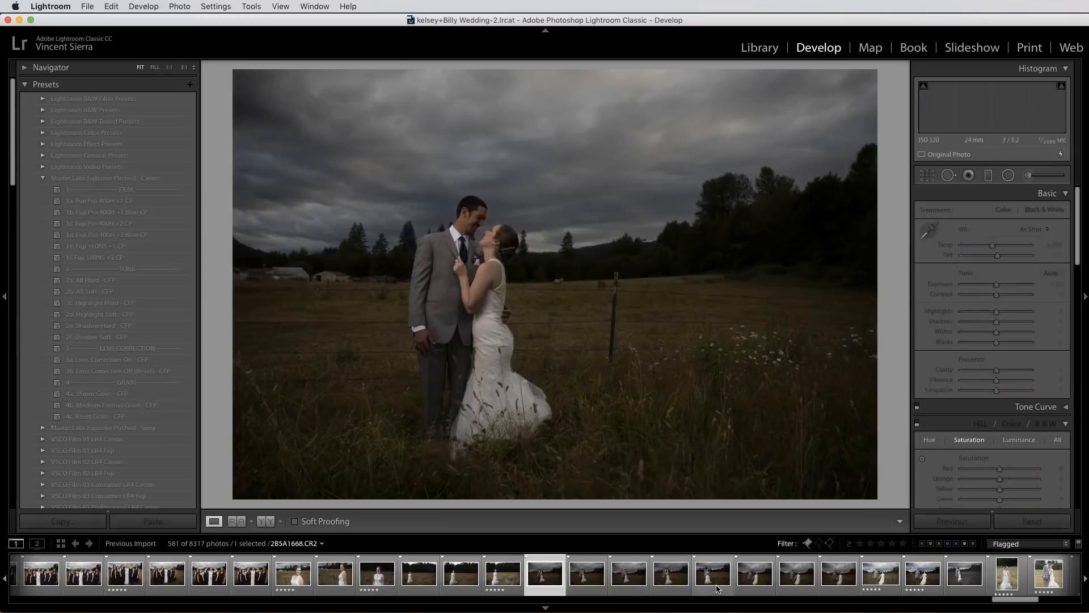
pyautogui.press('Right')
pyautogui.press('Right')
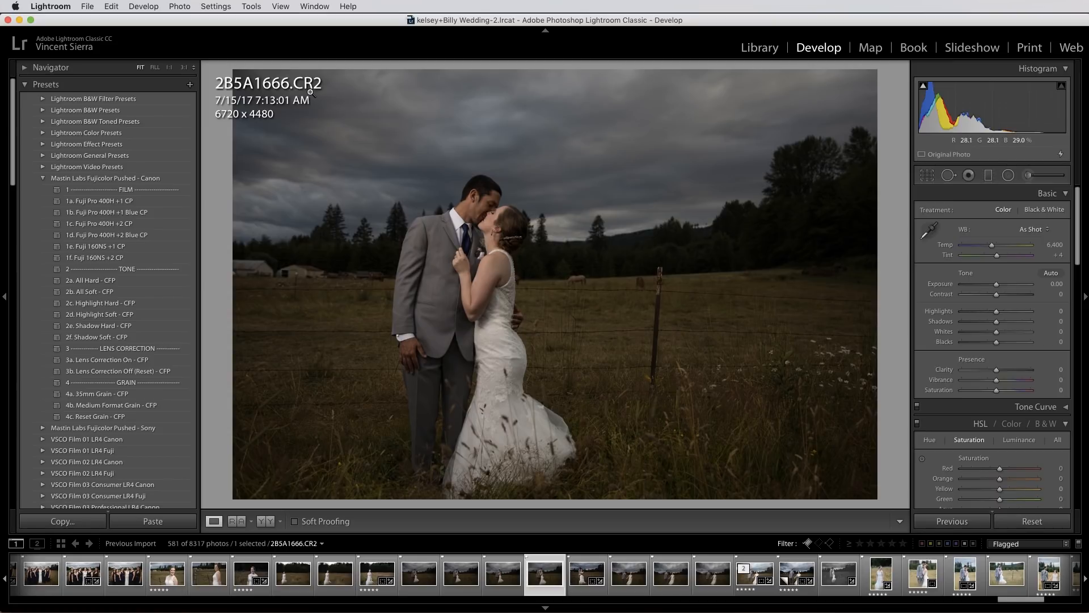
# Select the virtual copy of 2B5A1695.CR2 and compare it with its original in the Develop module
pyautogui.click(798, 562)
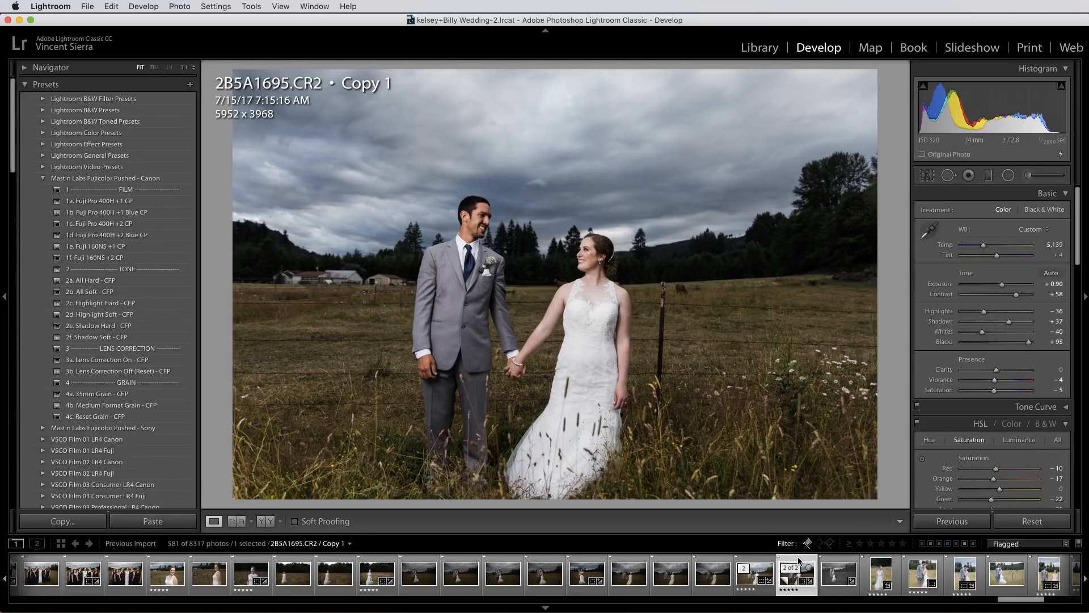
pyautogui.press('Left')
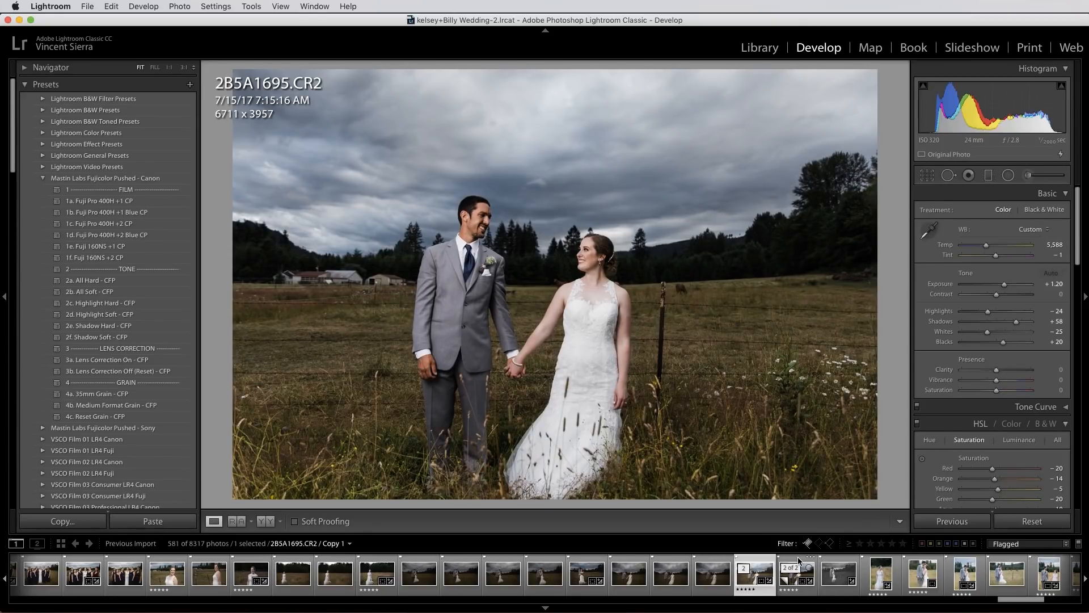
pyautogui.press('Right')
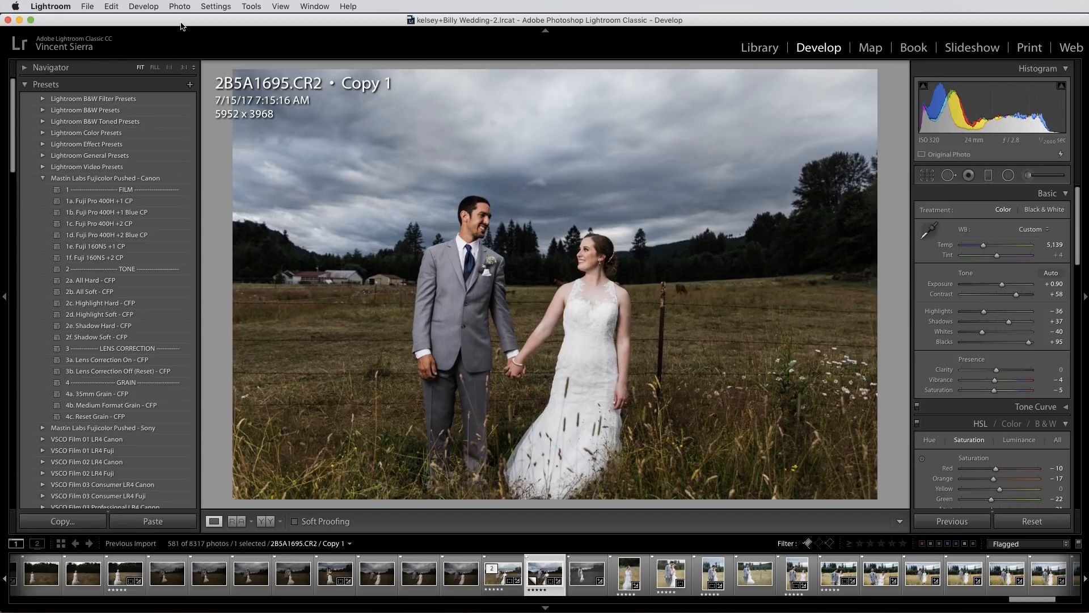
# Optimize the catalog, and test Develop loading by stepping to the next photo and back to the virtual copy
pyautogui.click(88, 5)
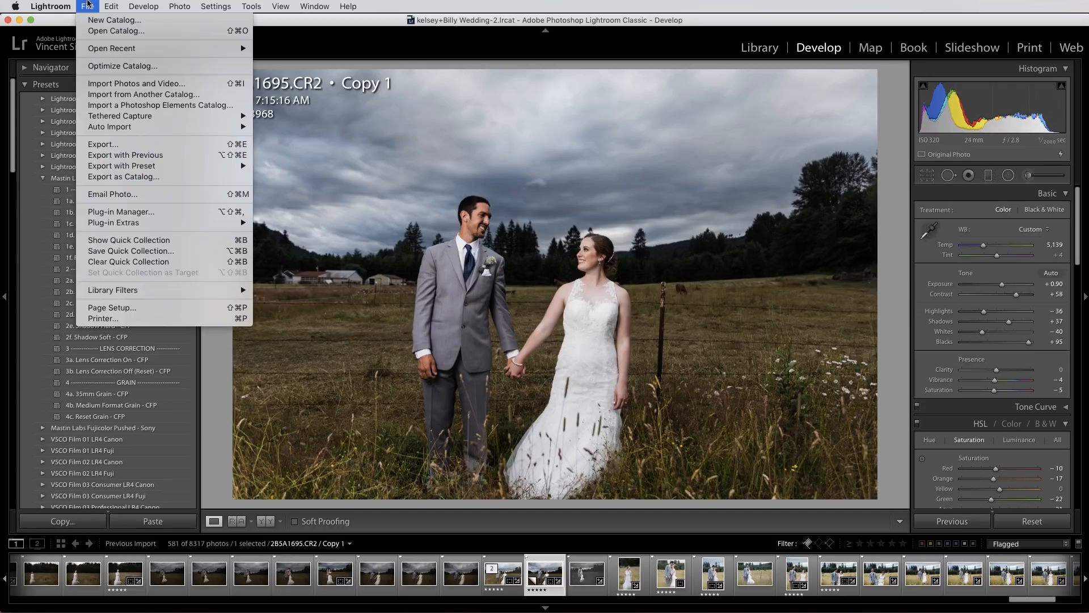
pyautogui.click(122, 66)
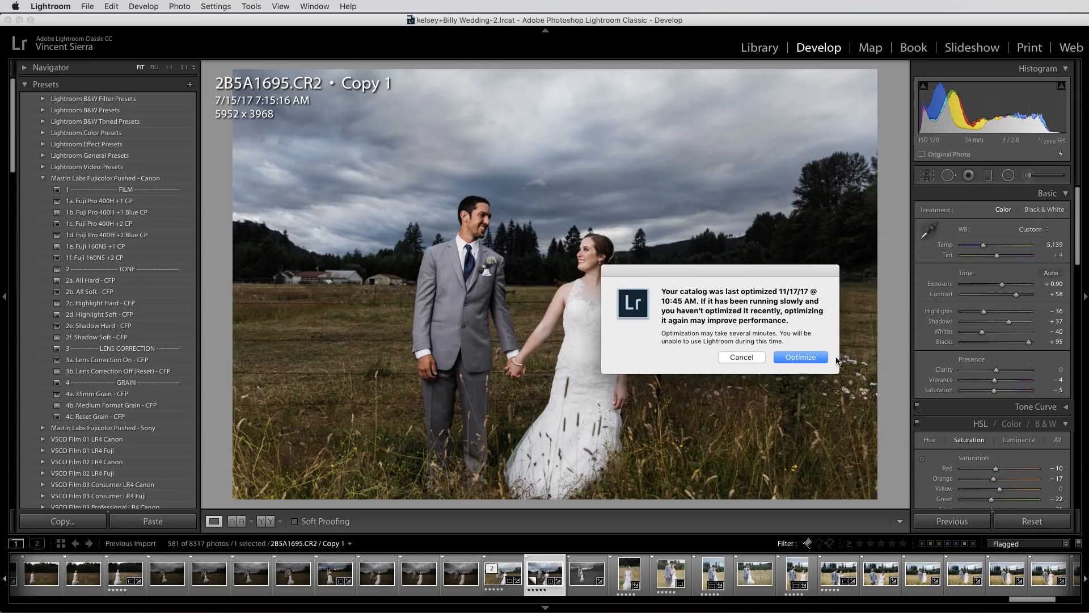
pyautogui.click(799, 357)
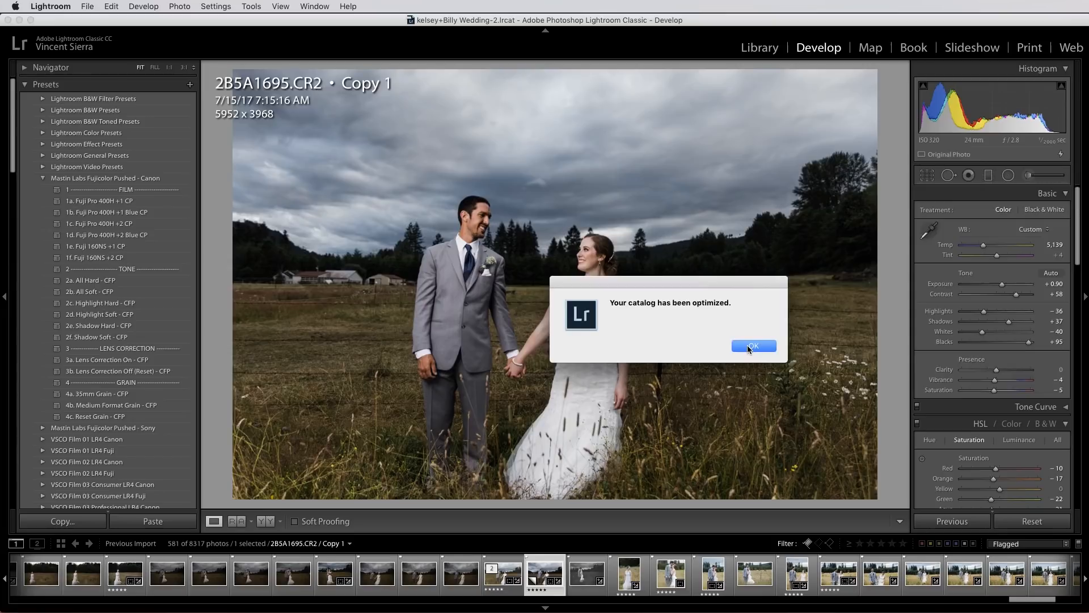
pyautogui.click(751, 347)
pyautogui.click(751, 347)
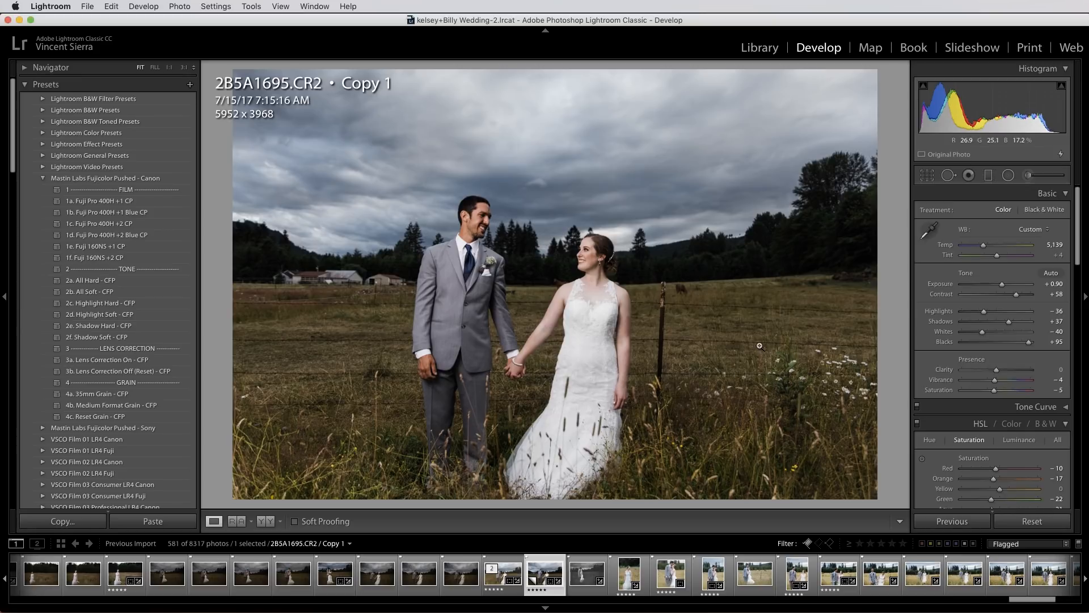
pyautogui.press('Right')
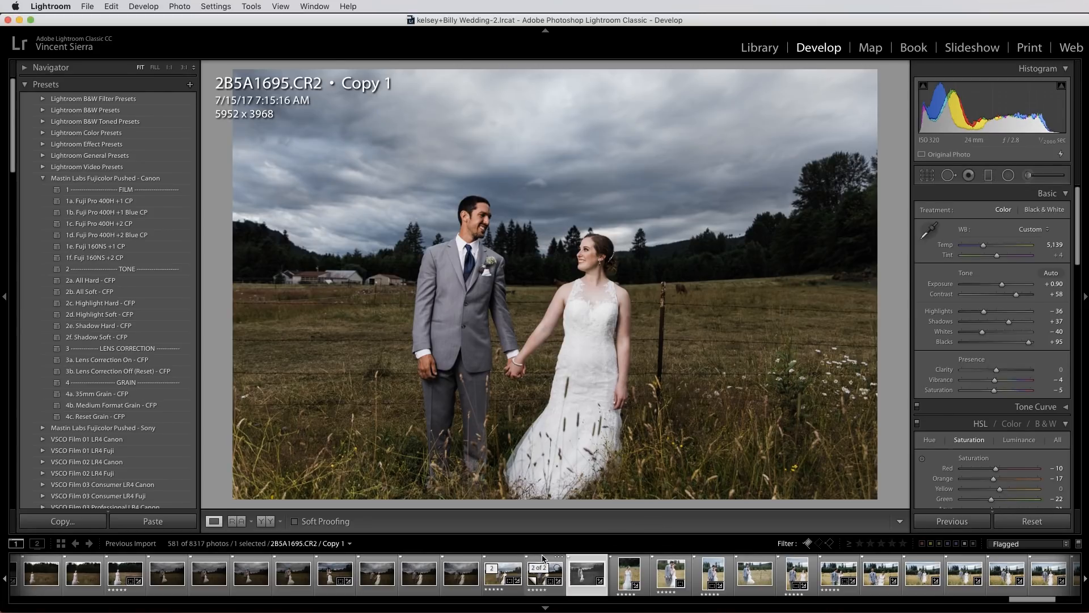
pyautogui.press('Left')
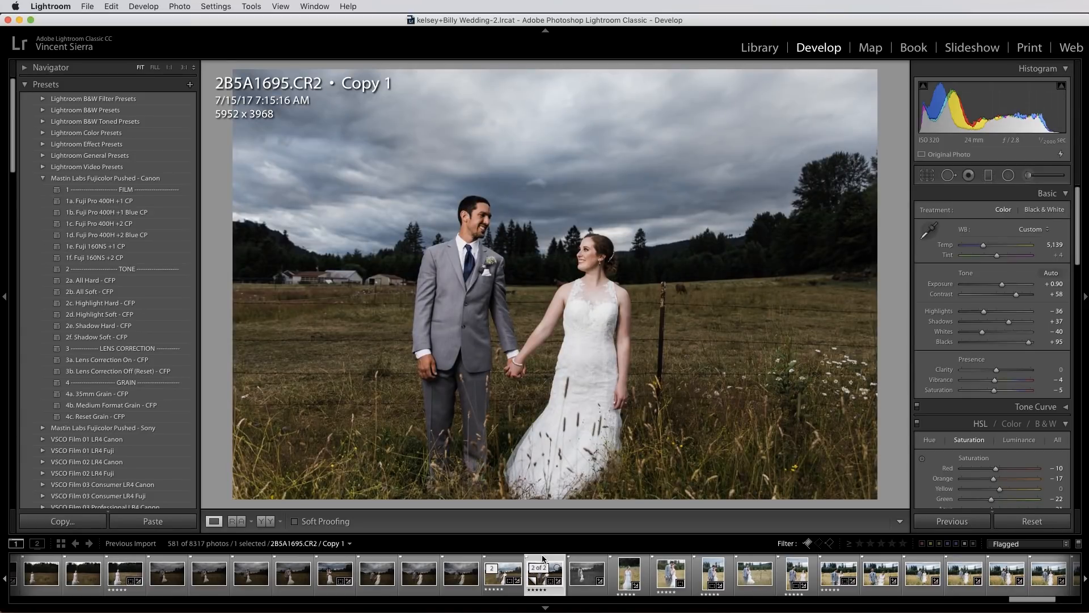
# Return to the Library module, filter the filmstrip to five-star photos and select the first one
pyautogui.click(760, 49)
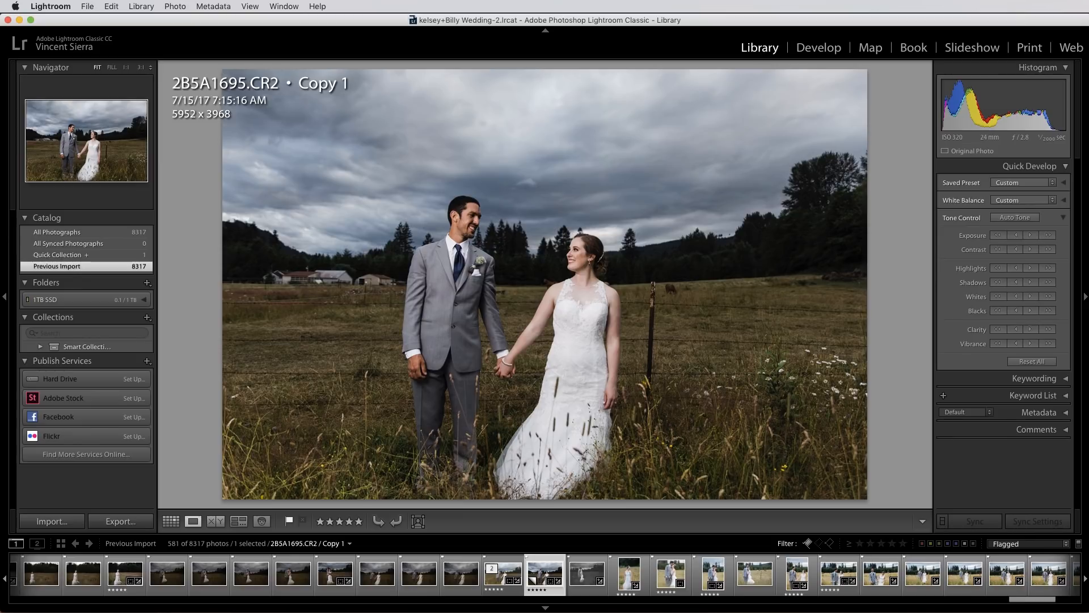
pyautogui.click(902, 543)
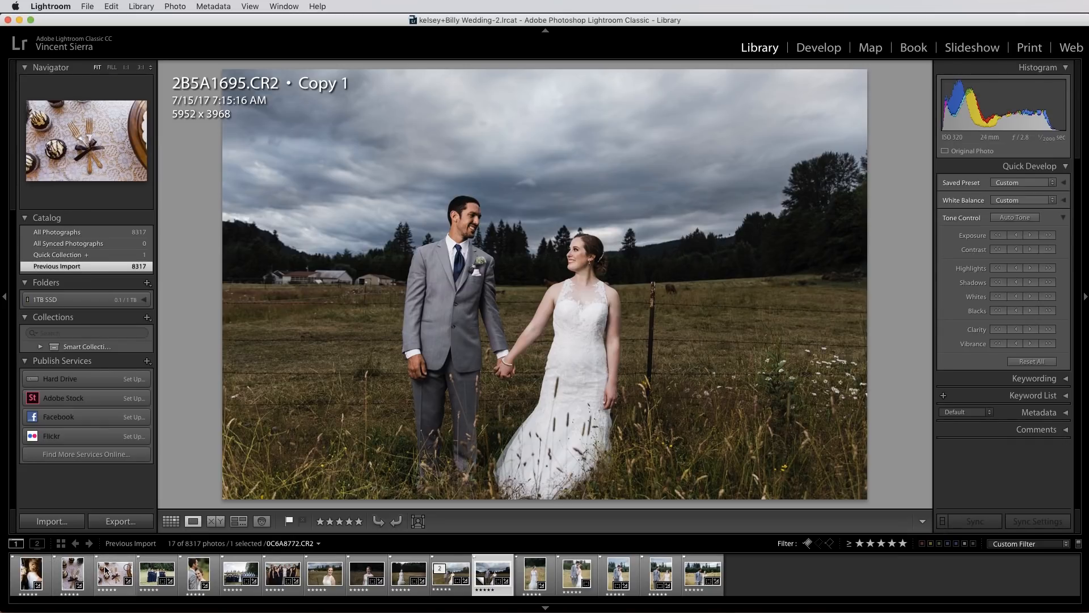
pyautogui.click(11, 578)
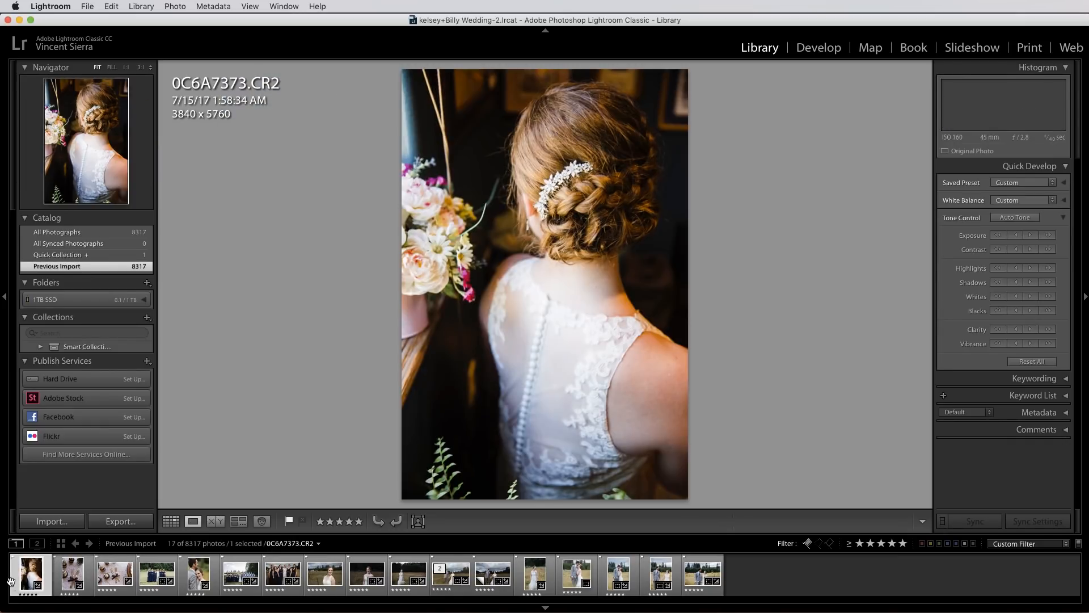
# Run forward and backward through the five-star photos in the Library Loupe view, examining how fast they display, ending on the first
pyautogui.press('Right')
pyautogui.press('Right')
pyautogui.press('Right')
pyautogui.press('Right')
pyautogui.press('Right')
pyautogui.press('Right')
pyautogui.press('Right')
pyautogui.press('Right')
pyautogui.press('Right')
pyautogui.press('Right')
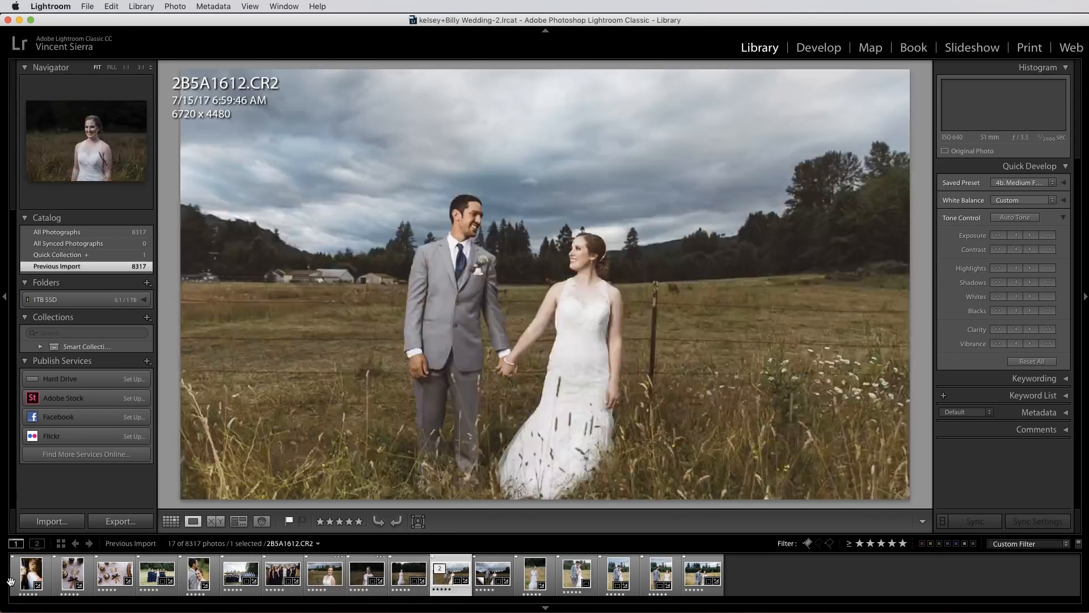
pyautogui.press('Right')
pyautogui.press('Right')
pyautogui.press('Right')
pyautogui.press('Right')
pyautogui.press('Right')
pyautogui.press('Right')
pyautogui.press('Left')
pyautogui.press('Left')
pyautogui.press('Left')
pyautogui.press('Left')
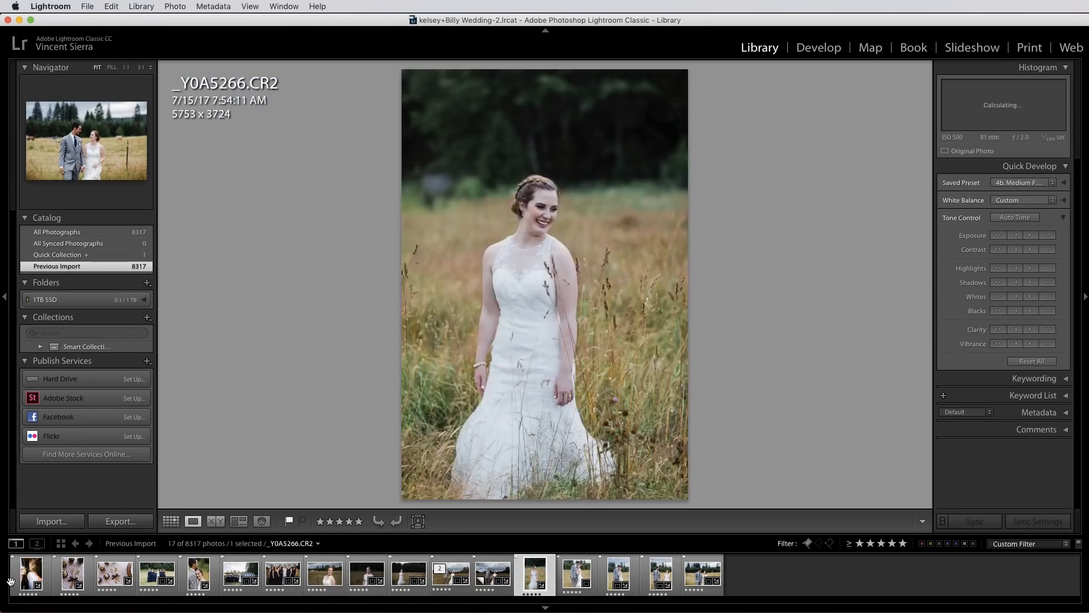
pyautogui.press('Left')
pyautogui.press('Left')
pyautogui.press('Left')
pyautogui.press('Left')
pyautogui.press('Left')
pyautogui.press('Left')
pyautogui.press('Left')
pyautogui.press('Left')
pyautogui.press('Left')
pyautogui.press('Left')
pyautogui.press('Left')
pyautogui.press('Left')
pyautogui.press('Right')
pyautogui.press('Right')
pyautogui.press('Right')
pyautogui.press('Right')
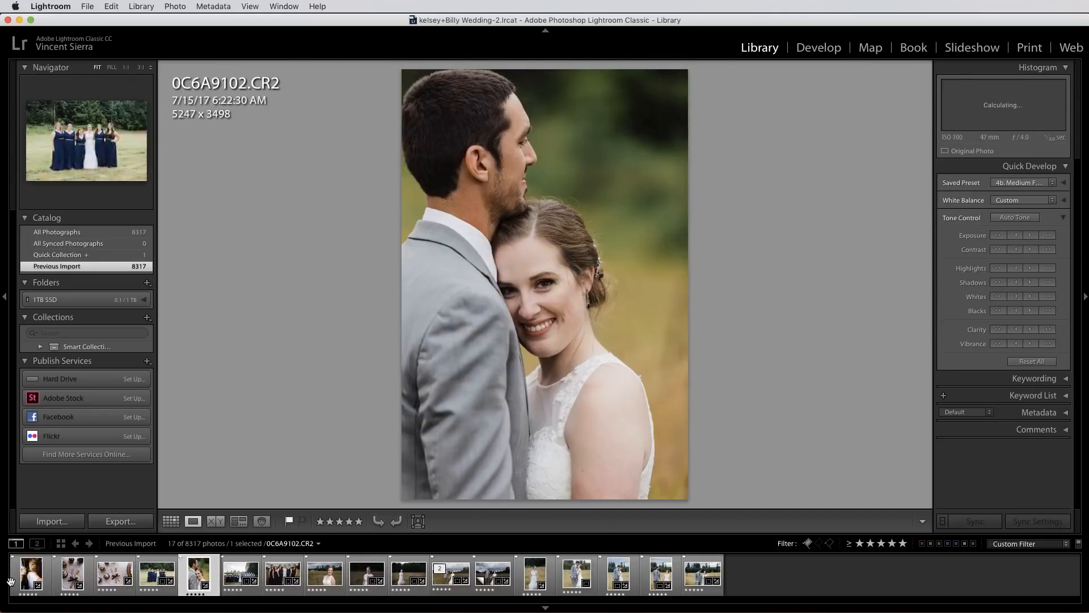
pyautogui.press('Right')
pyautogui.press('Right')
pyautogui.press('Right')
pyautogui.press('Right')
pyautogui.press('Right')
pyautogui.press('Right')
pyautogui.press('Right')
pyautogui.press('Right')
pyautogui.press('Right')
pyautogui.press('Right')
pyautogui.press('Left')
pyautogui.press('Left')
pyautogui.press('Left')
pyautogui.press('Left')
pyautogui.press('Left')
pyautogui.press('Left')
pyautogui.press('Left')
pyautogui.press('Left')
pyautogui.press('Left')
pyautogui.press('Left')
pyautogui.press('Left')
pyautogui.press('Left')
pyautogui.press('Left')
pyautogui.press('Left')
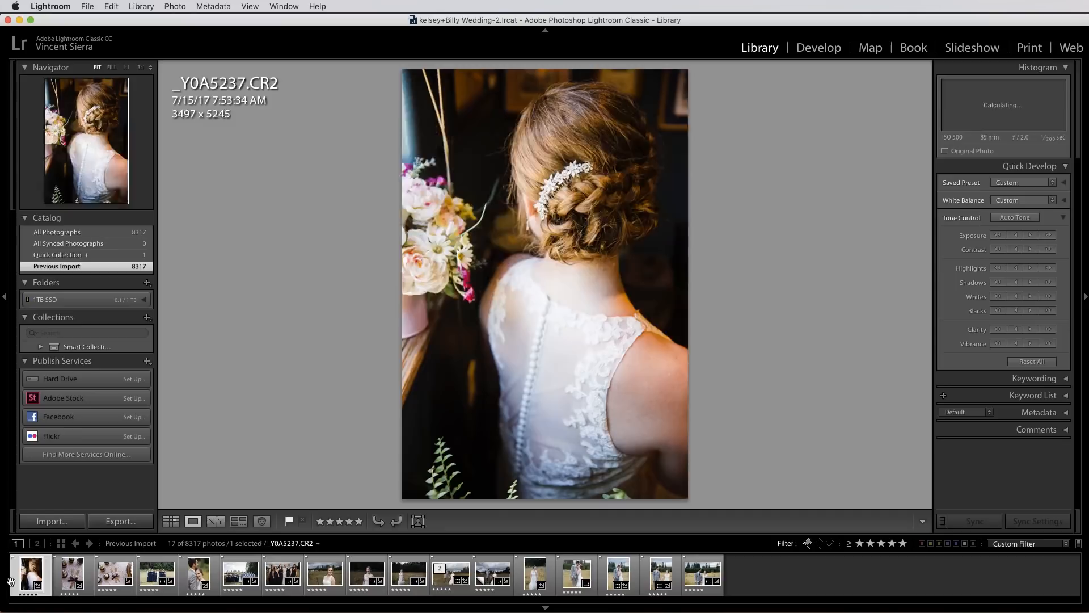
# Open the first five-star photo in the Develop module and advance photo by photo, examining how quickly each one loads
pyautogui.click(825, 45)
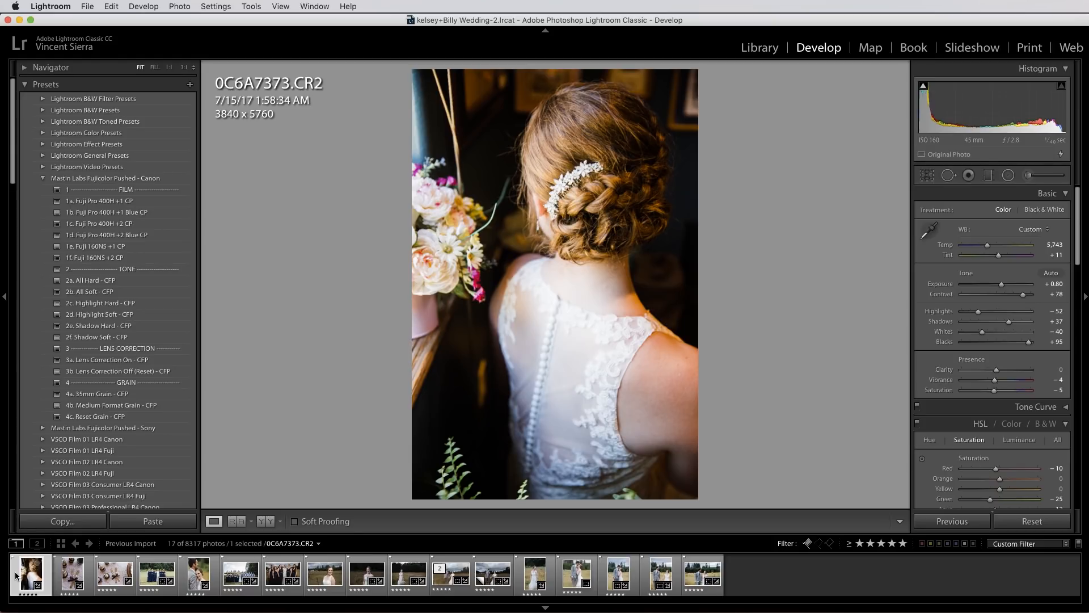
pyautogui.press('Right')
pyautogui.press('Right')
pyautogui.press('Right')
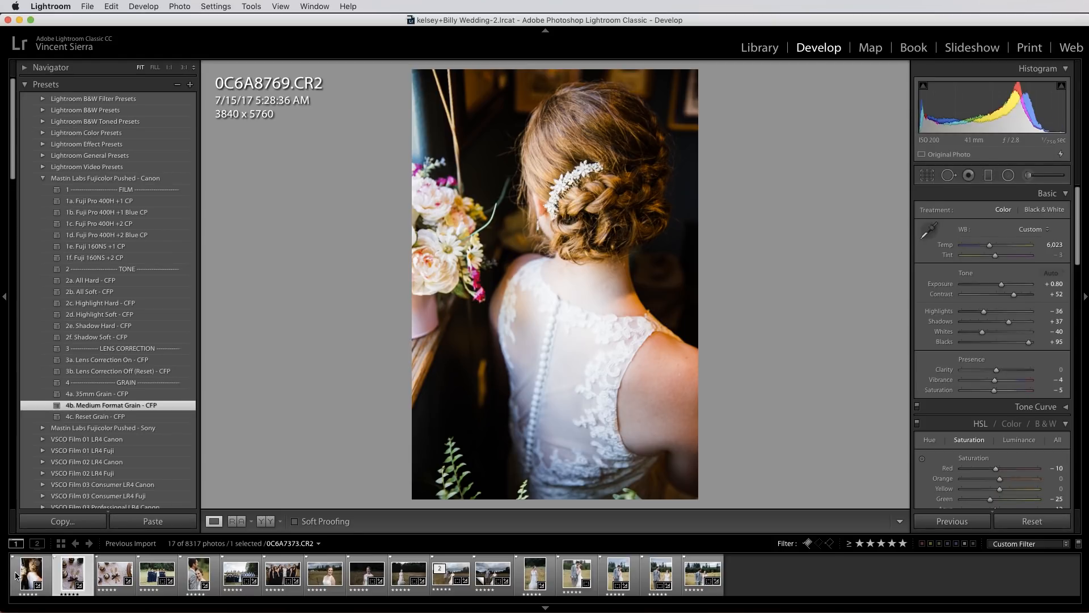
pyautogui.press('Right')
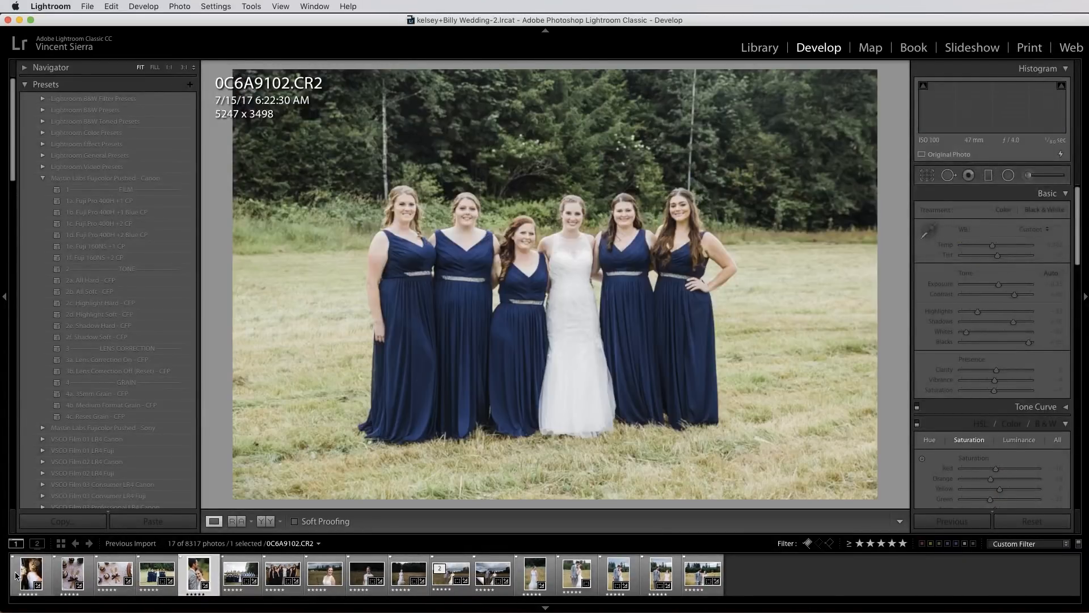
pyautogui.press('Right')
pyautogui.press('Right')
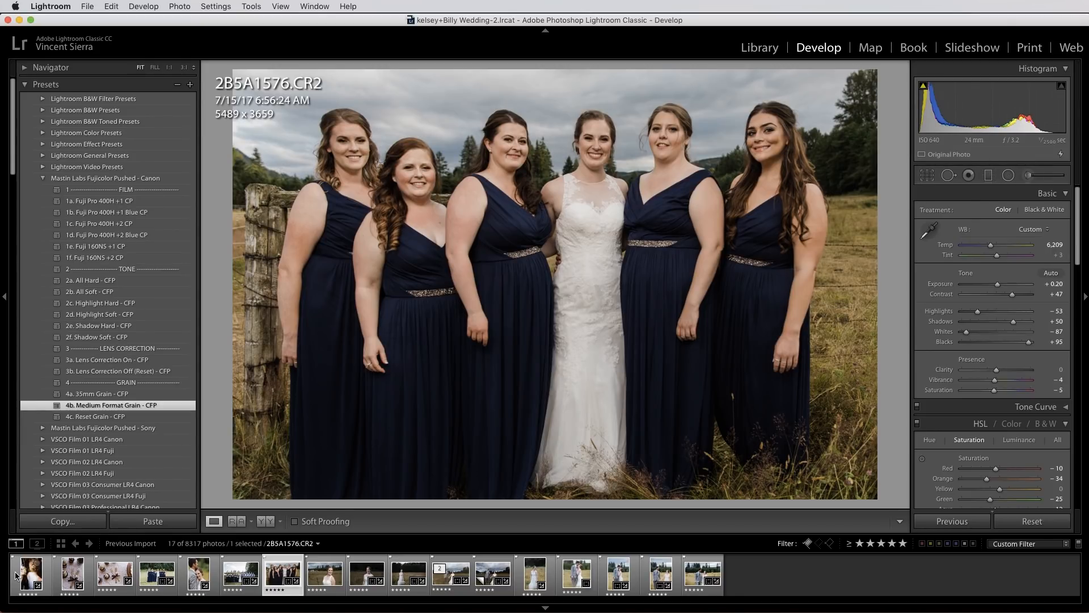
pyautogui.press('Right')
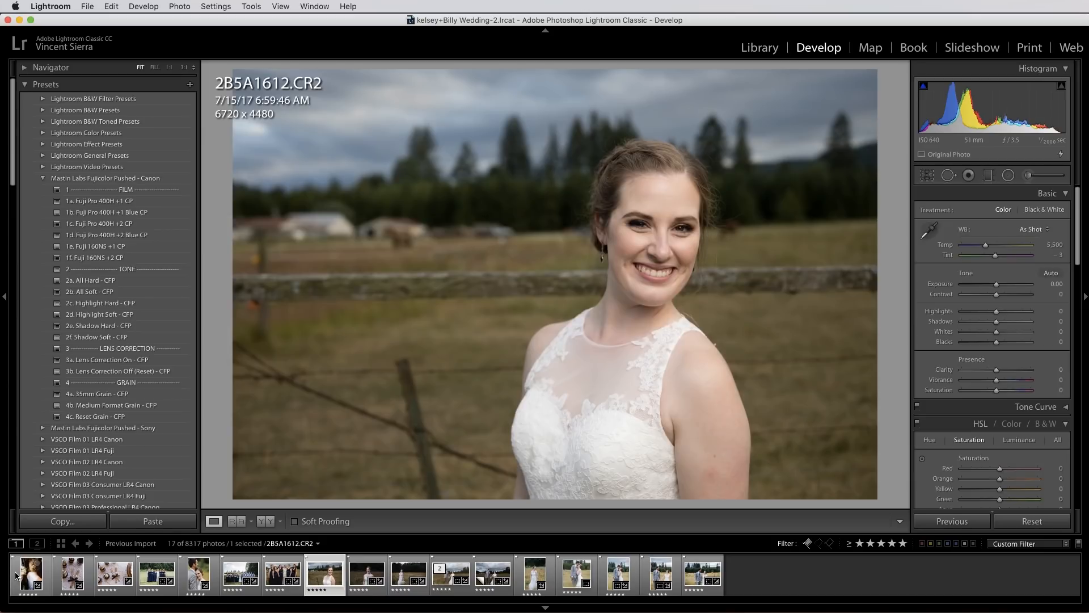
pyautogui.press('Right')
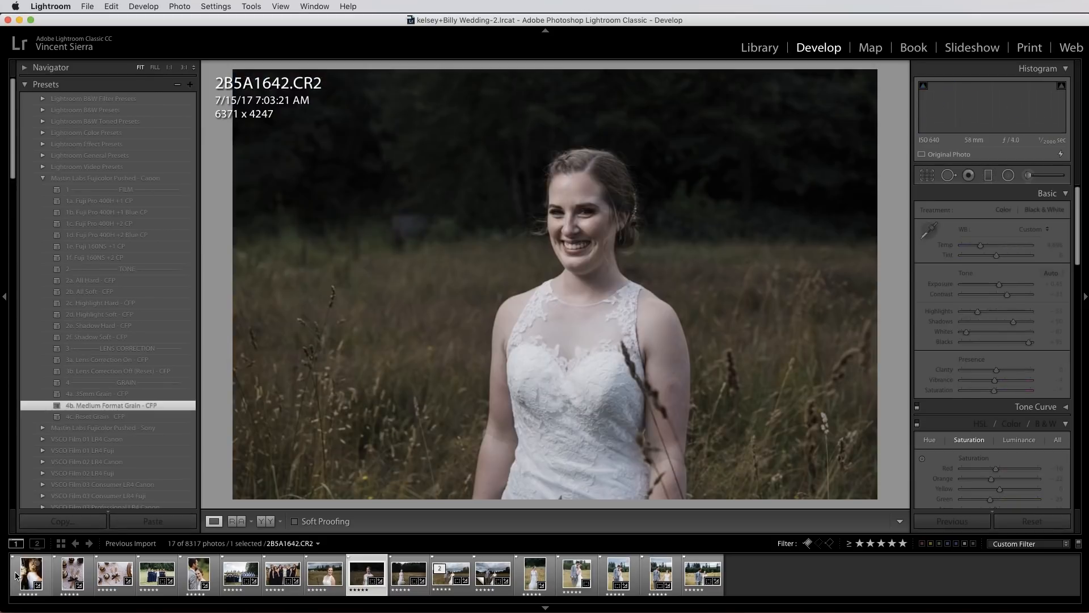